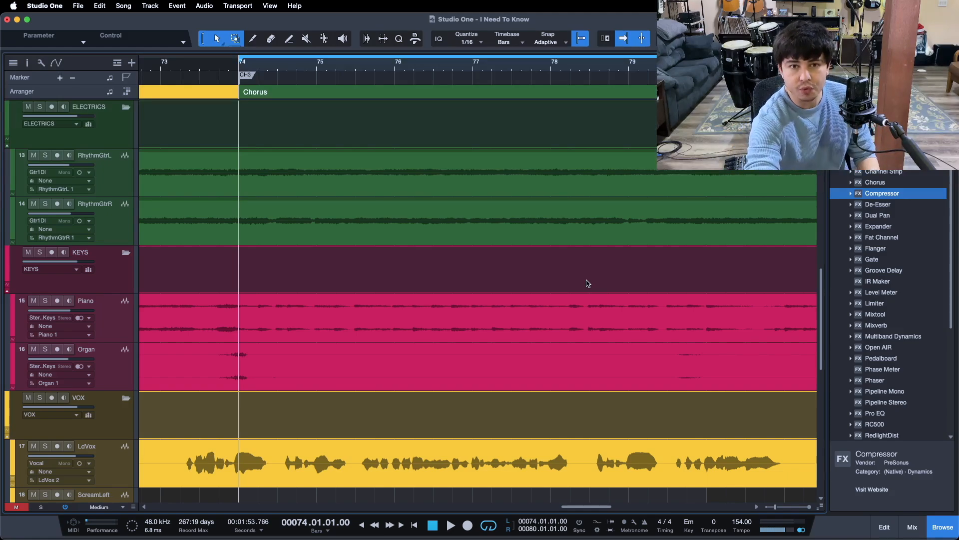
Step: Play the chorus from bar 74 with the mixer shown, and solo the ELECTRICS bus
key("space")
key("F3")
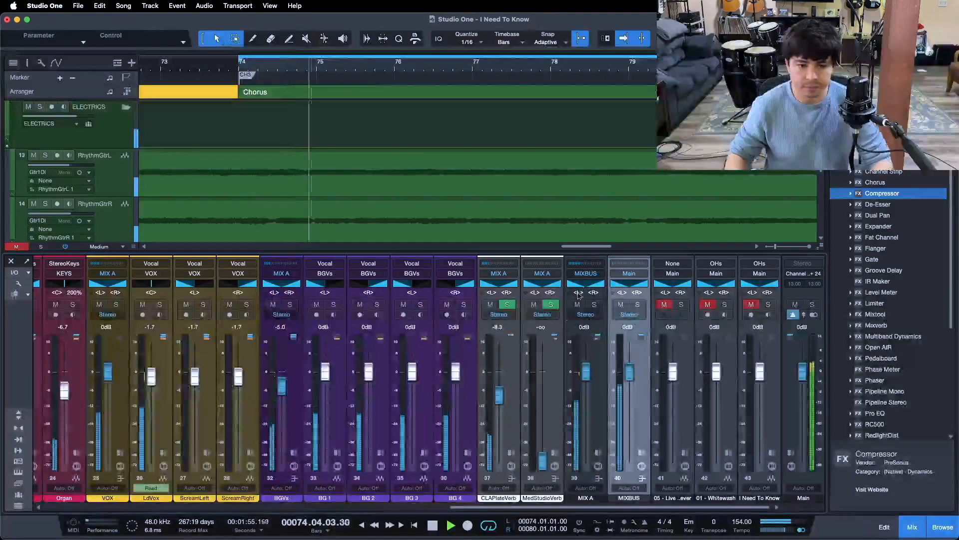
left_click_drag(519, 506, 330, 503)
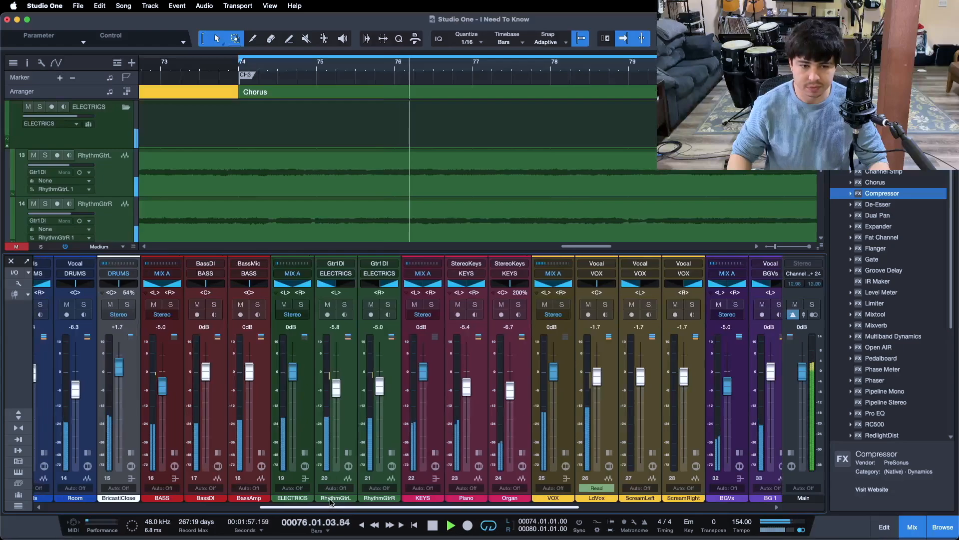
scroll(334, 461, "left", 5)
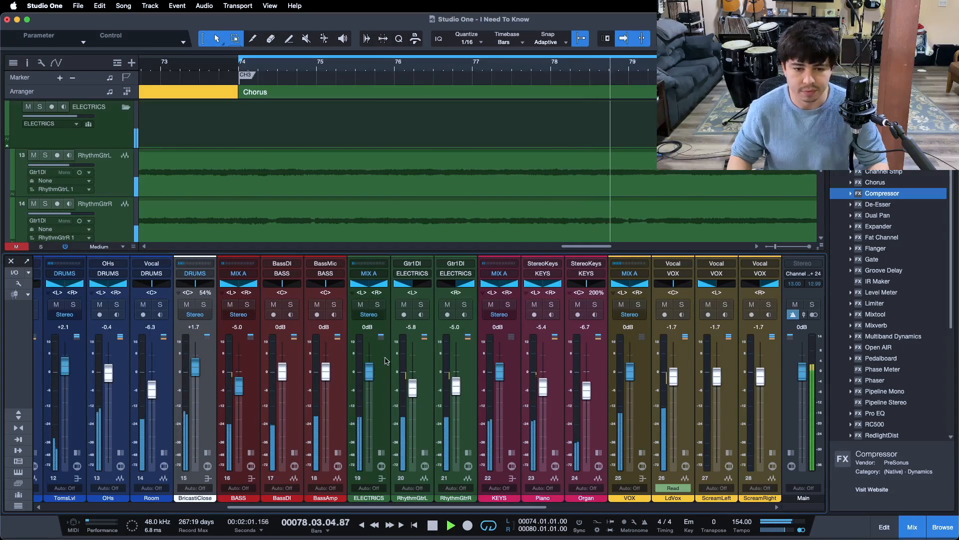
left_click(377, 305)
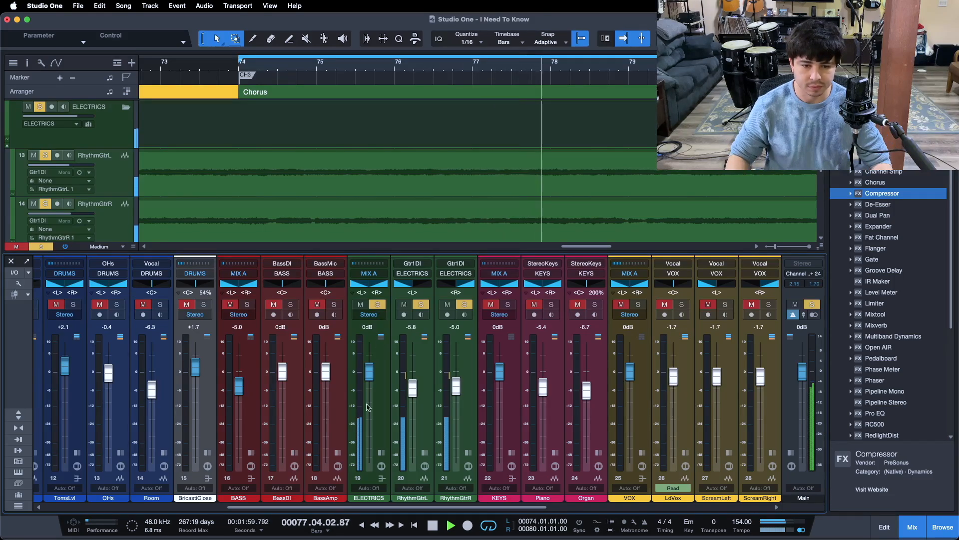
Step: Expand the ELECTRICS, RhythmGtrL and RhythmGtrR channels to show their inserts, and stop playback
left_click(378, 464)
left_click_drag(415, 508, 425, 508)
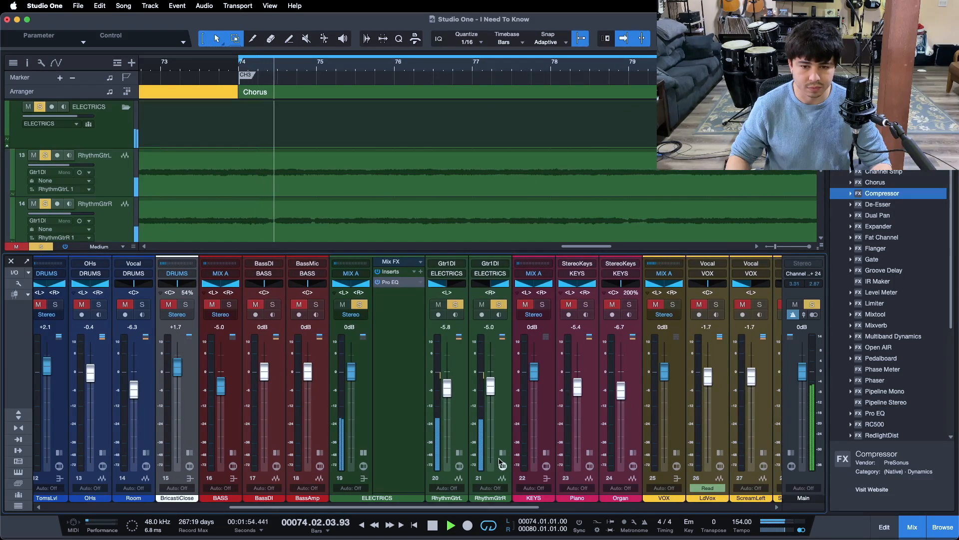
left_click(467, 456)
left_click(467, 456)
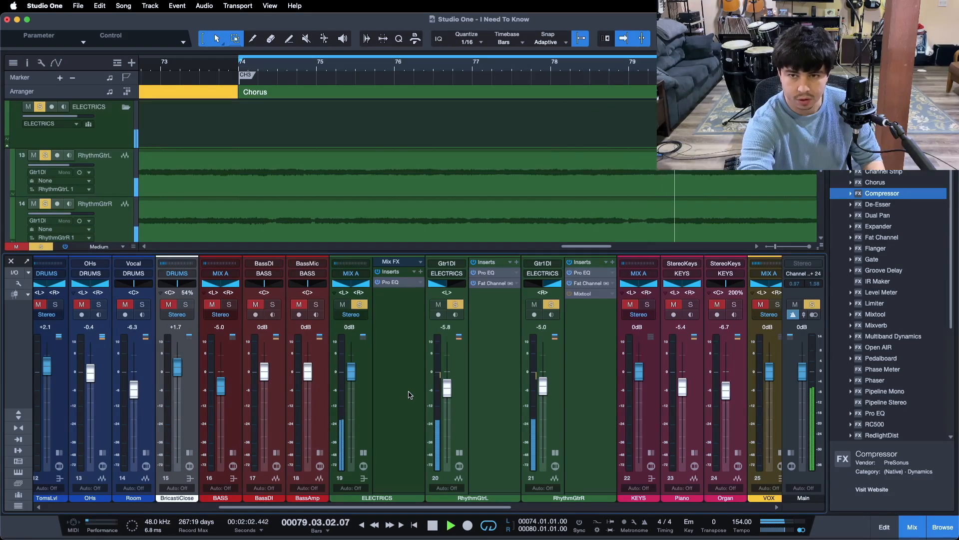
key("space")
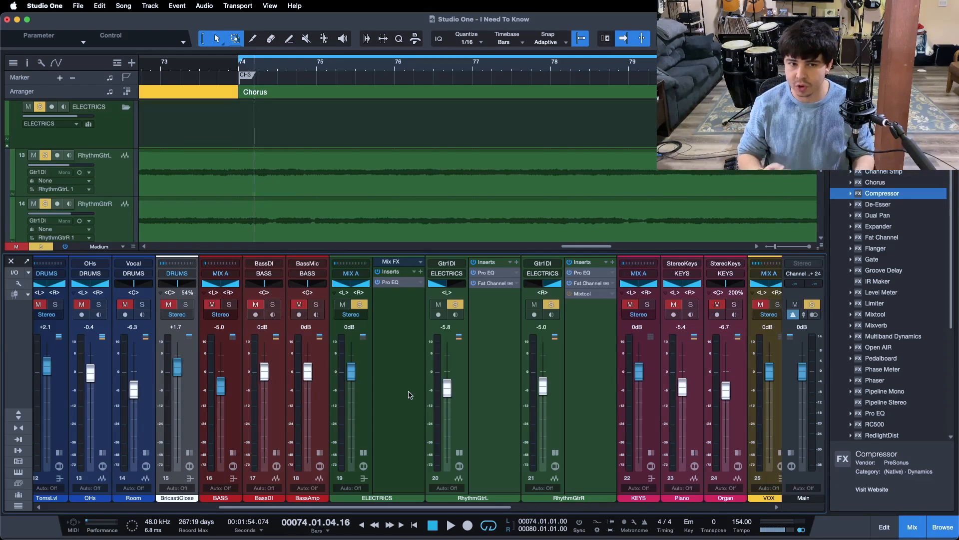
left_click(409, 395)
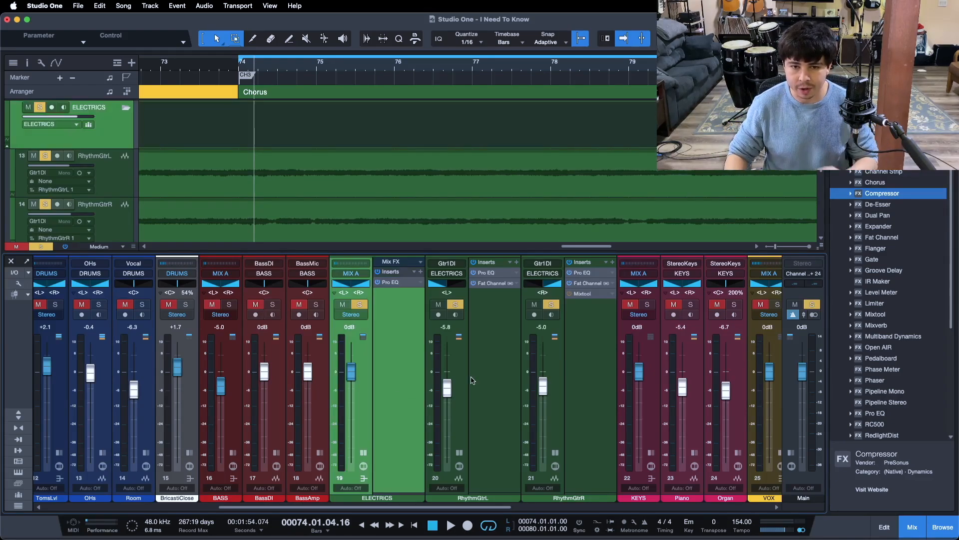
Step: Examine the Pro EQ curve and Fat Channel compressor on RhythmGtrL, auditioning the compression during playback
left_click(501, 276)
left_click_drag(642, 234, 538, 191)
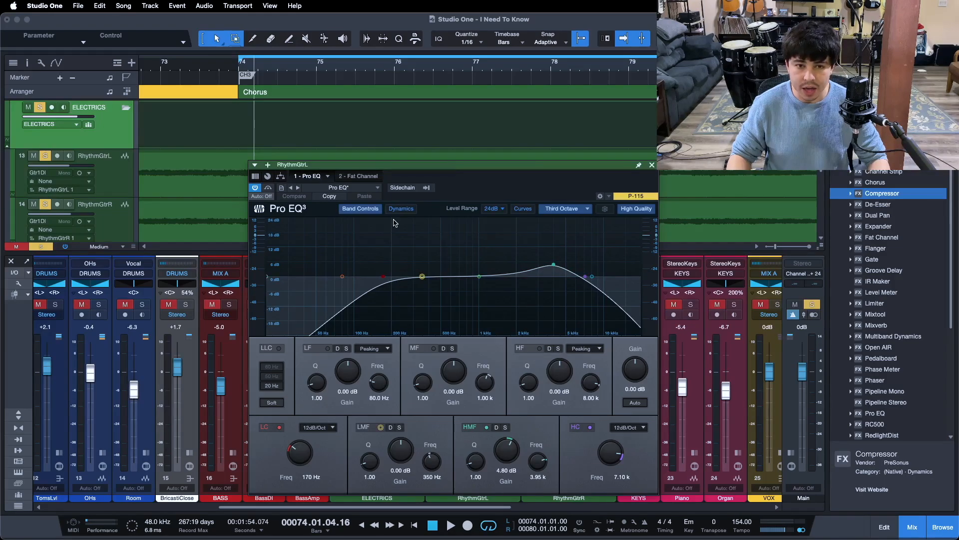
left_click(370, 176)
left_click(548, 212)
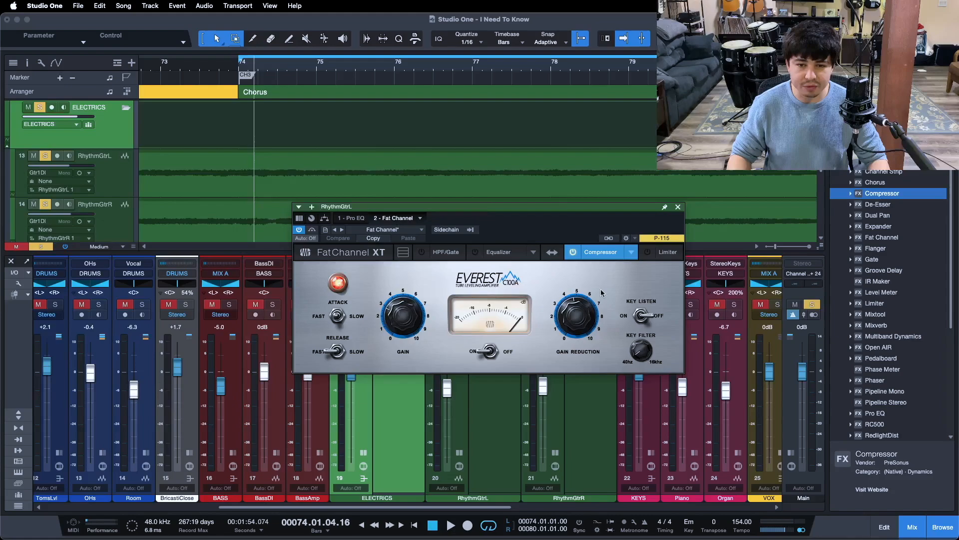
key("space")
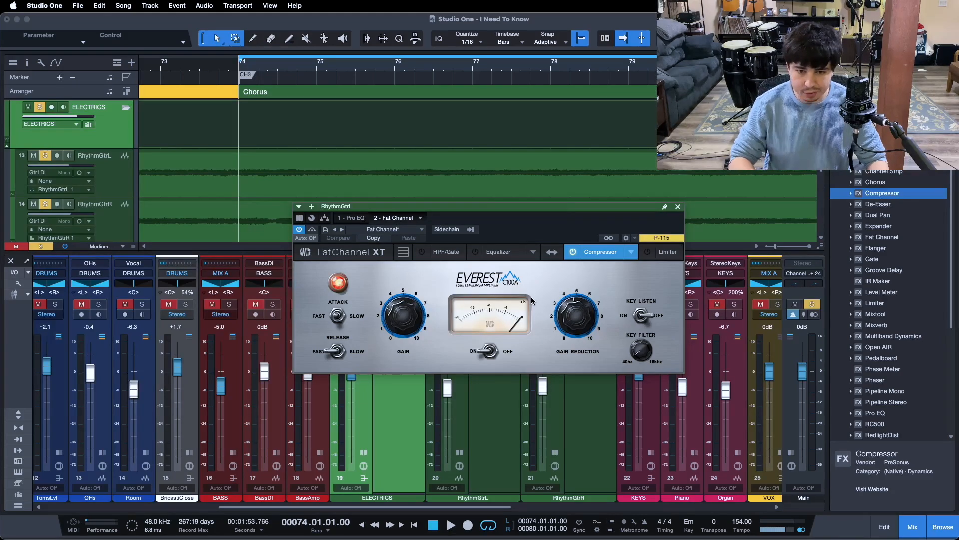
key("space")
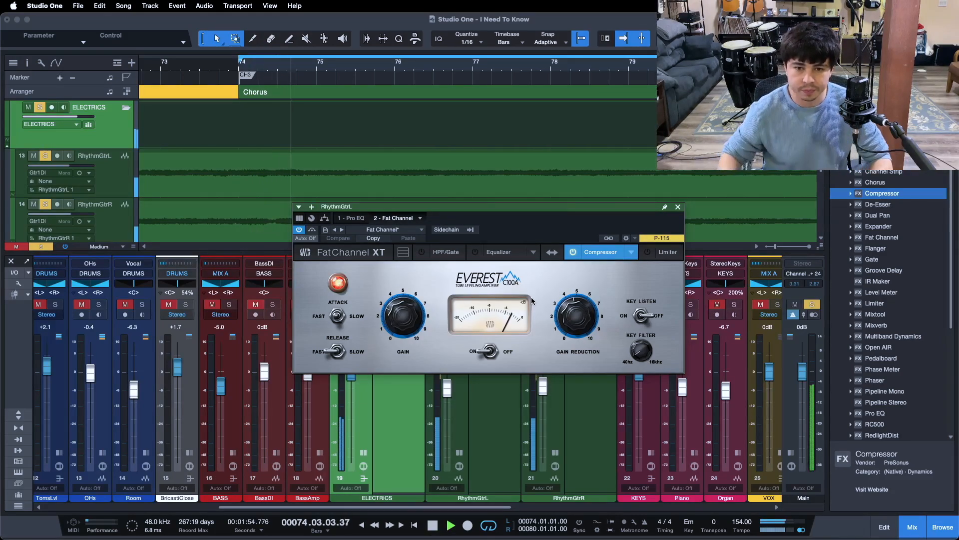
left_click_drag(682, 207, 629, 204)
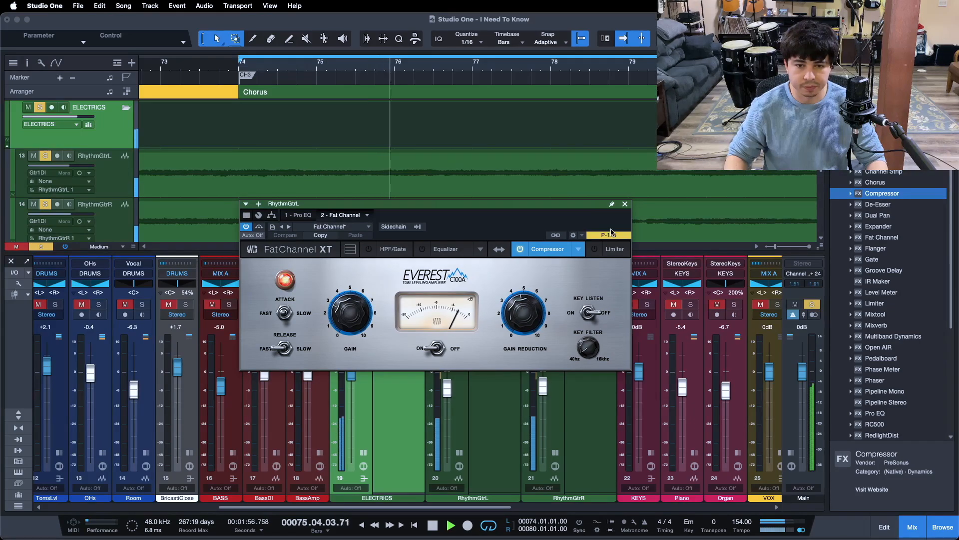
left_click(625, 204)
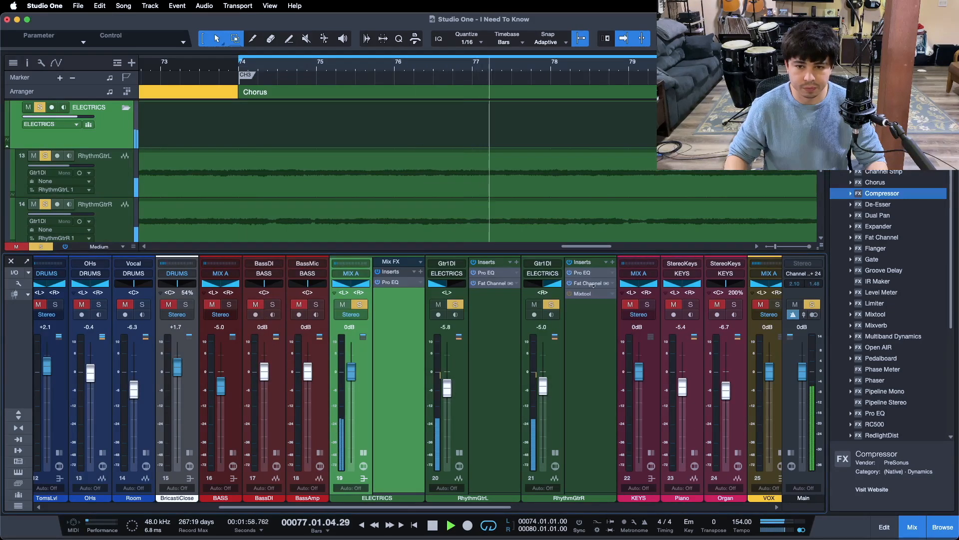
Step: Examine the Fat Channel compressor, Pro EQ and Mixtool settings on RhythmGtrR
left_click(591, 285)
left_click(660, 248)
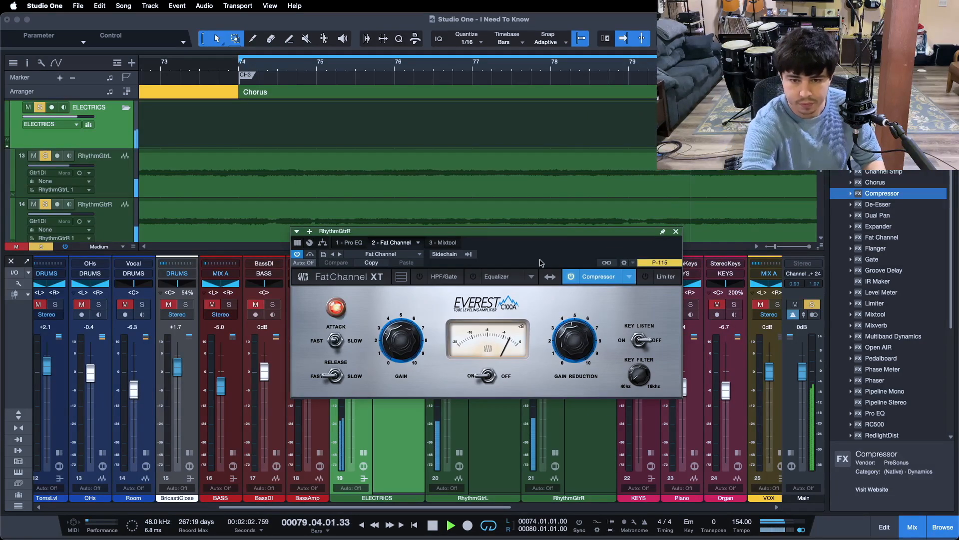
key("space")
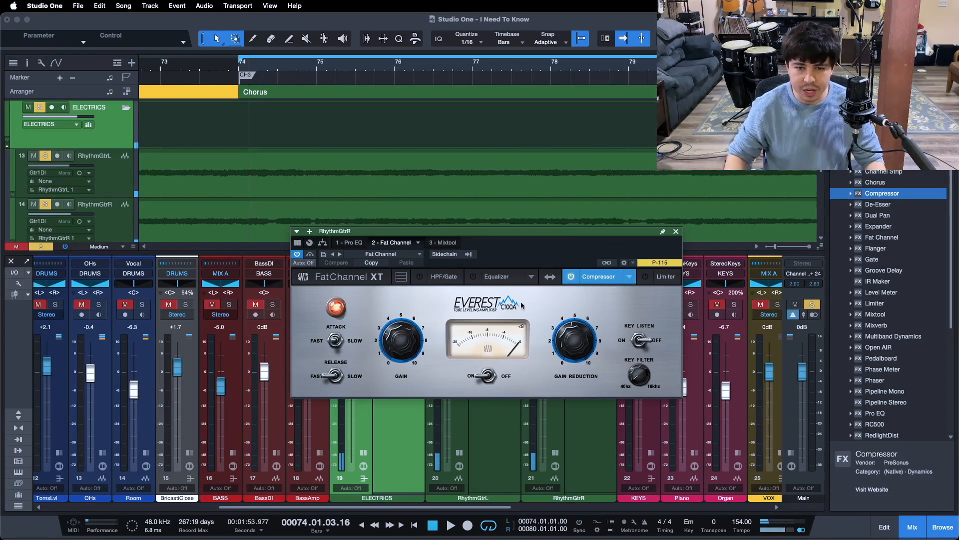
left_click(355, 243)
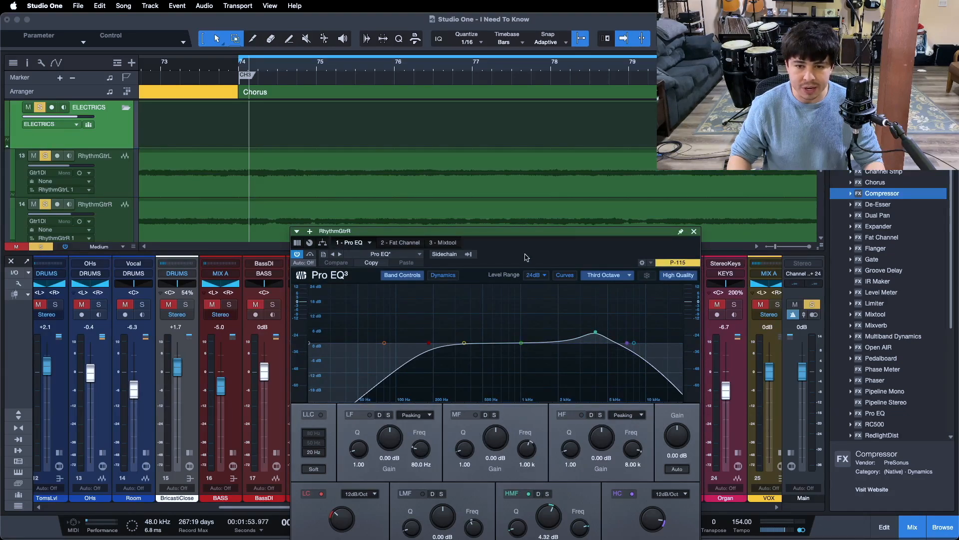
left_click_drag(533, 251, 487, 184)
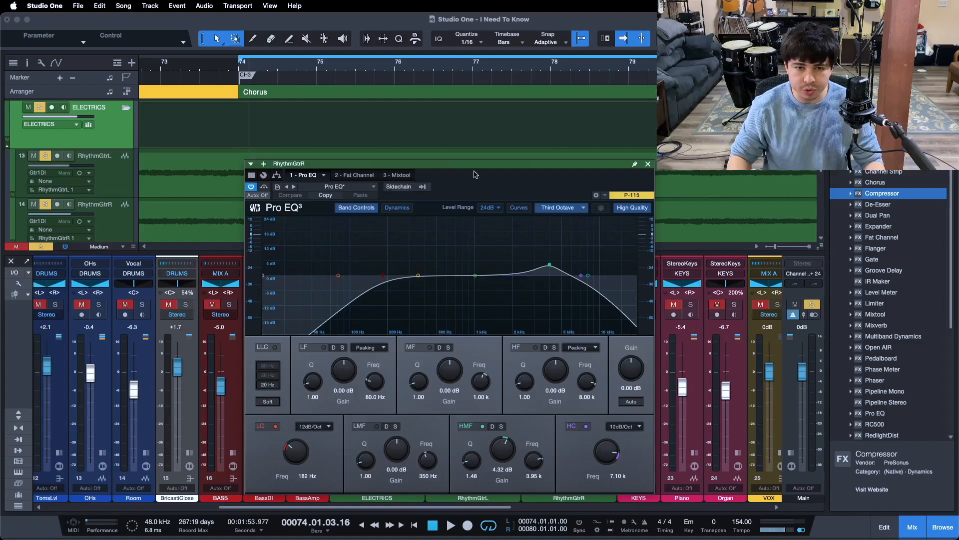
left_click(399, 175)
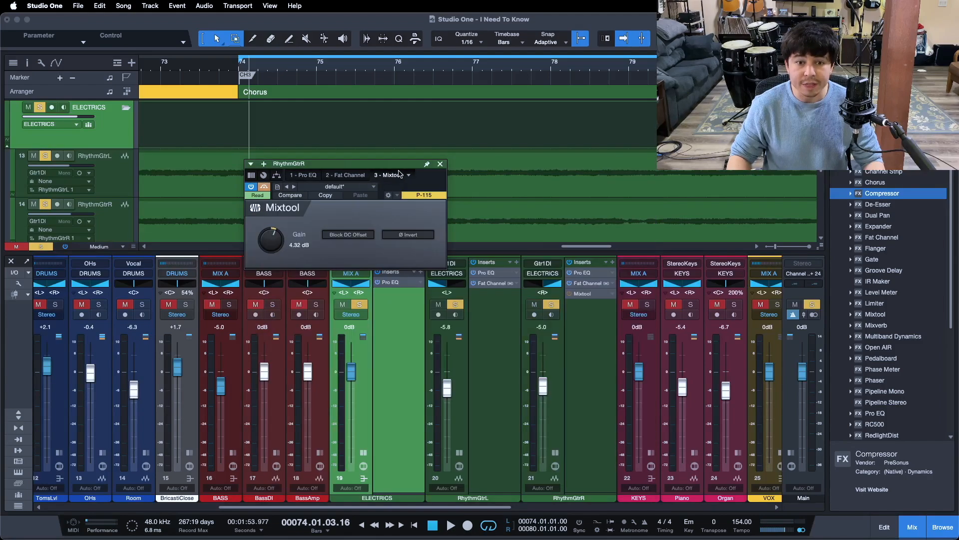
left_click(594, 398)
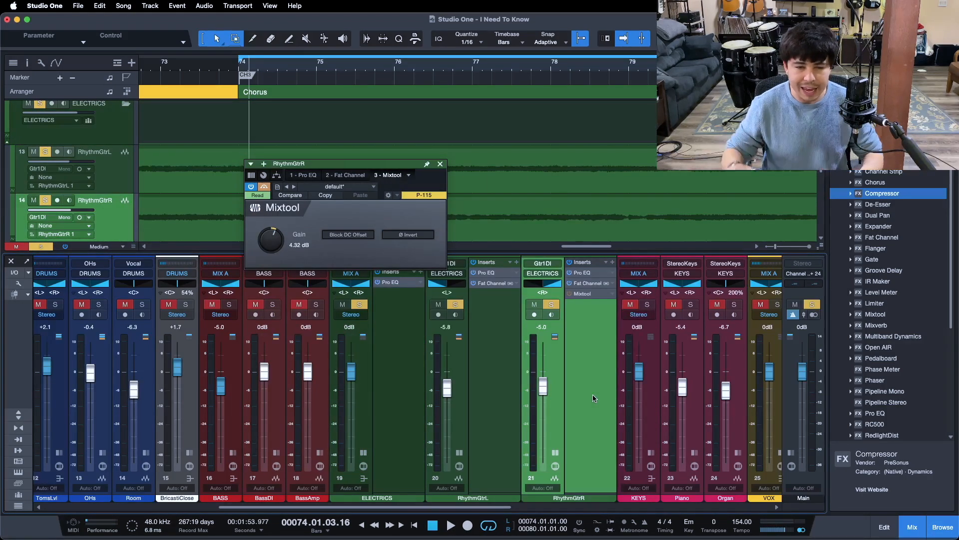
left_click(440, 164)
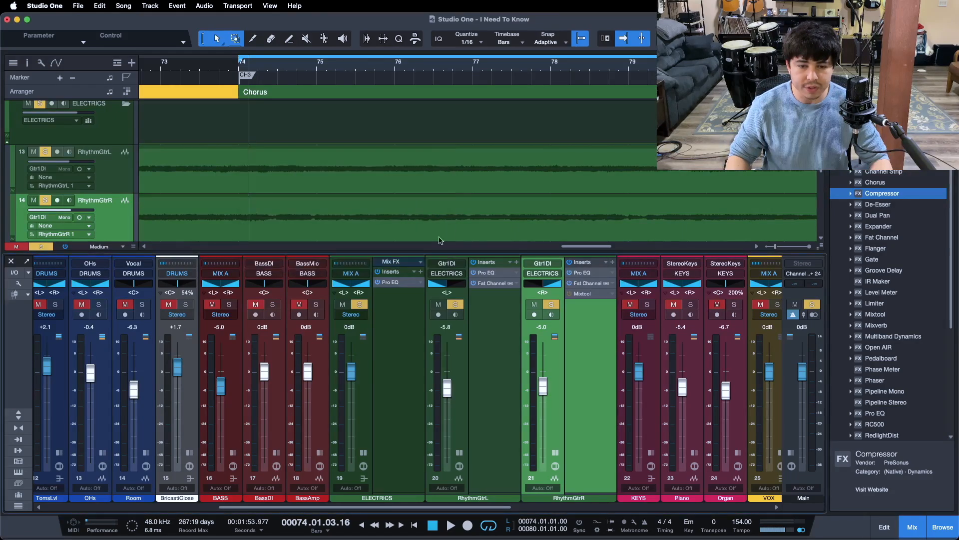
Step: Examine the Pro EQ settings on the ELECTRICS bus
left_click(386, 283)
left_click_drag(550, 206, 423, 135)
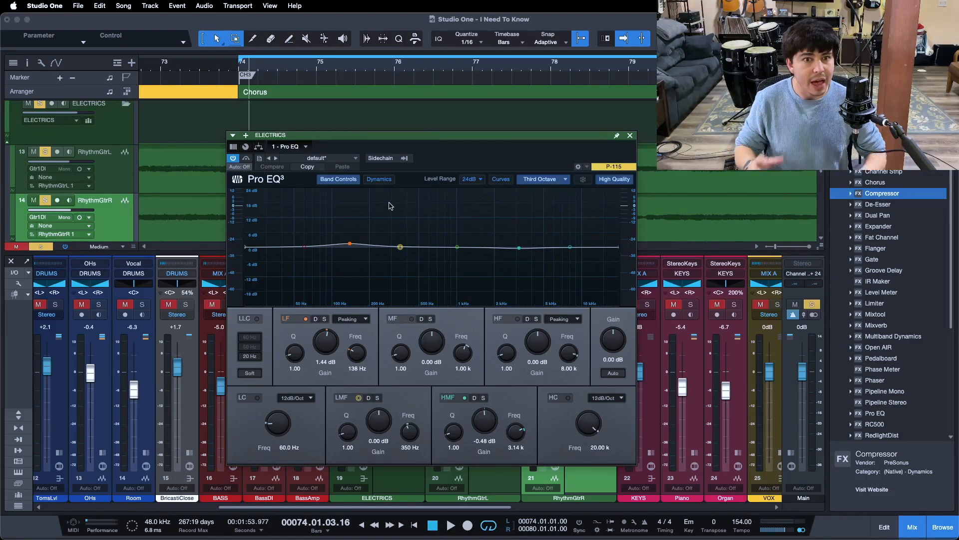
left_click(630, 135)
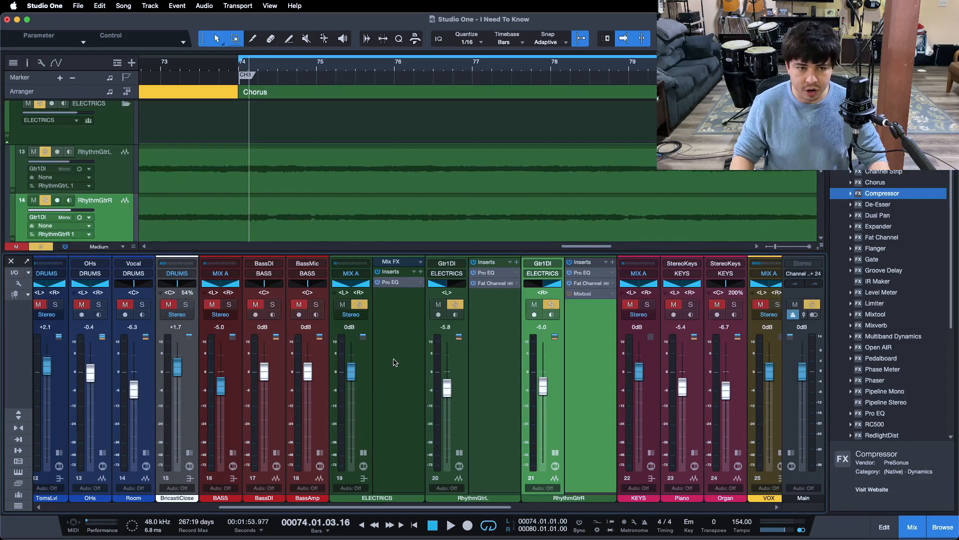
Step: Clear the solos, return the playhead to bar 74, and collapse the RhythmGtrL and RhythmGtrR channels
key("shift+s")
key("space")
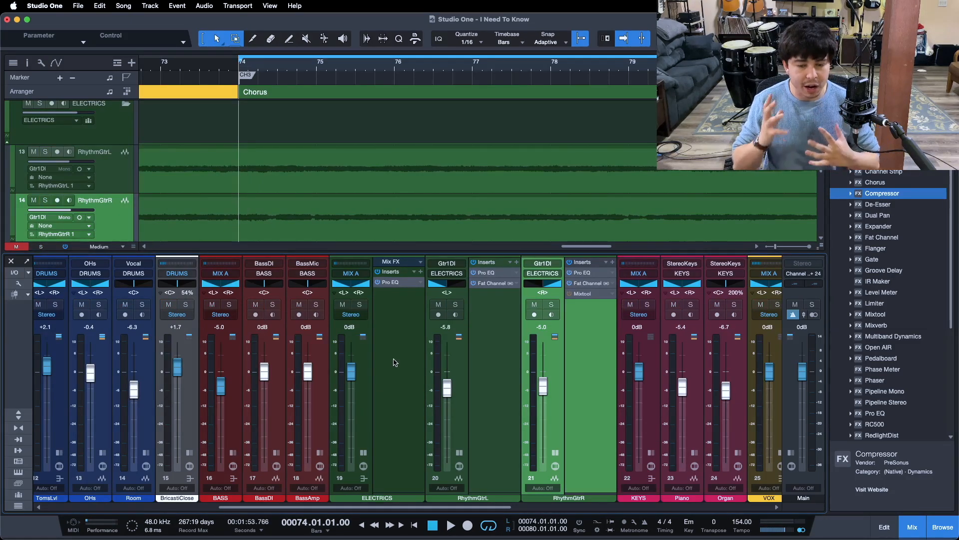
left_click(460, 452)
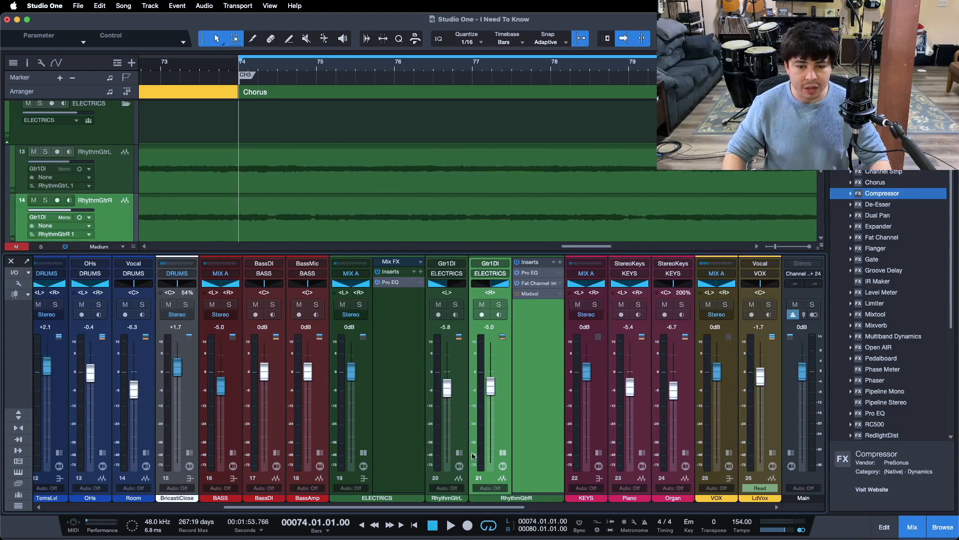
left_click(503, 453)
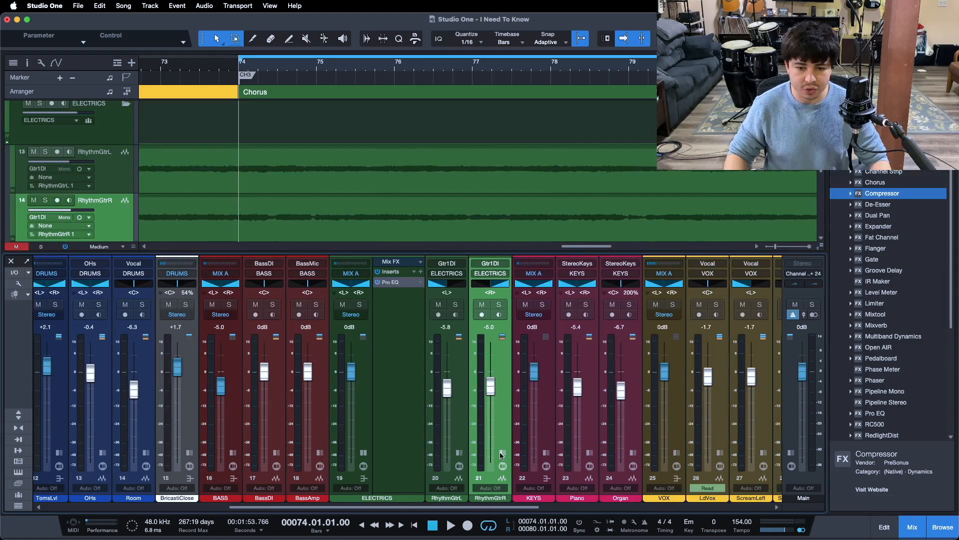
Step: Add a new bus channel and place it between RhythmGtrR and the KEYS bus
right_click(365, 419)
left_click(412, 338)
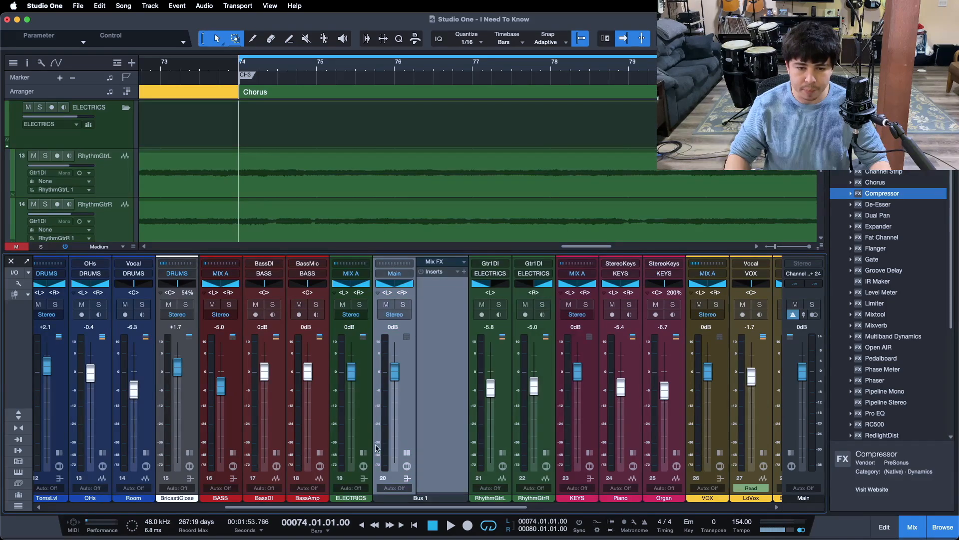
left_click_drag(409, 427, 528, 456)
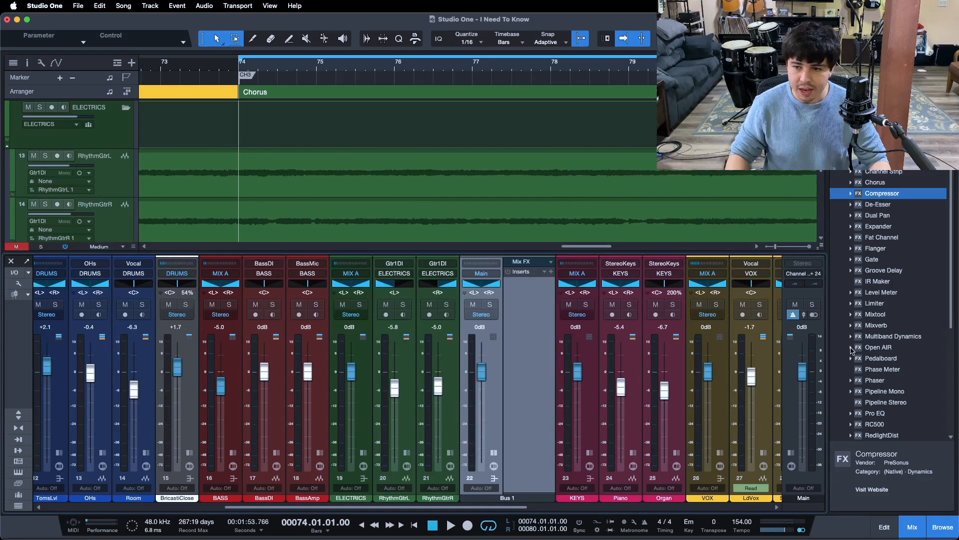
Step: Insert Room Reverb with its default settings on the new bus and route the bus output to MIX A
scroll(873, 355, "down", 2)
left_click_drag(887, 401, 520, 283)
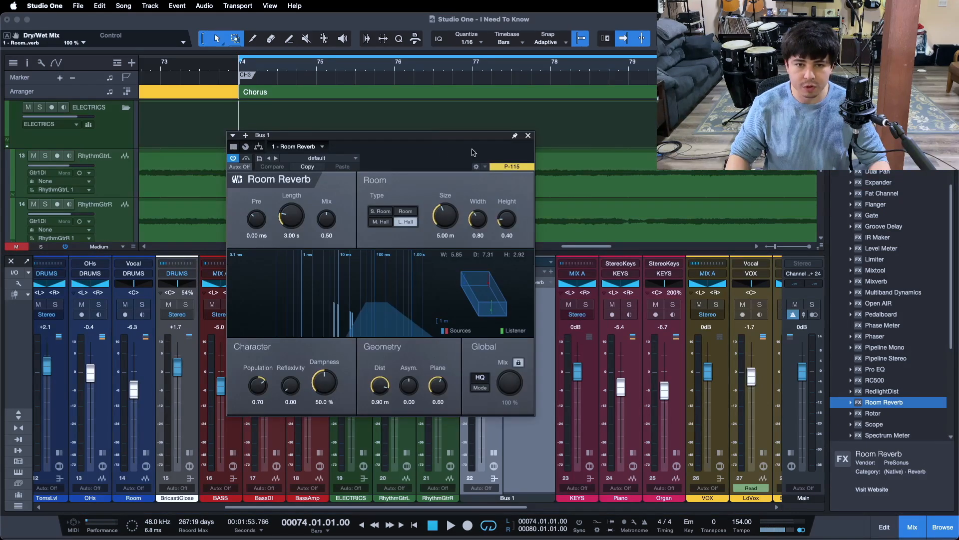
left_click(528, 136)
left_click(484, 274)
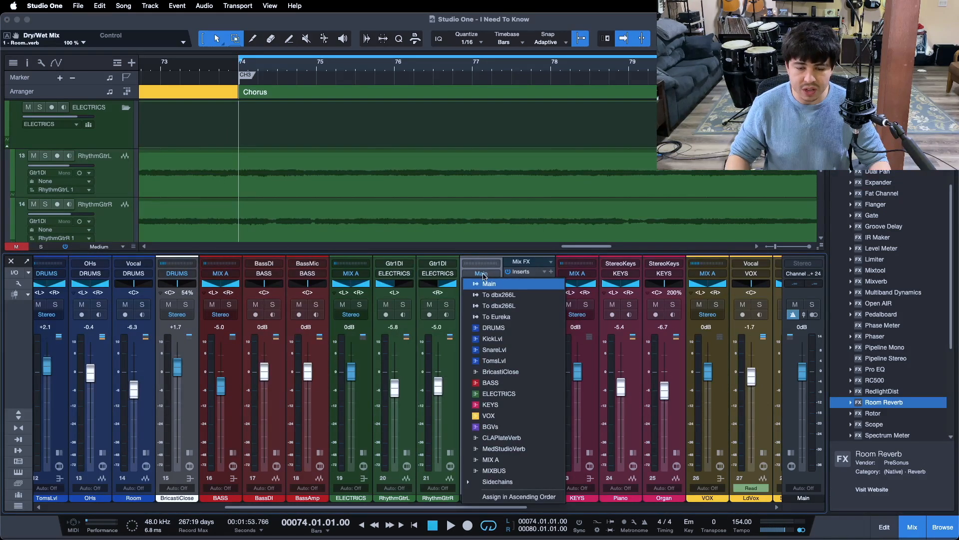
left_click(487, 458)
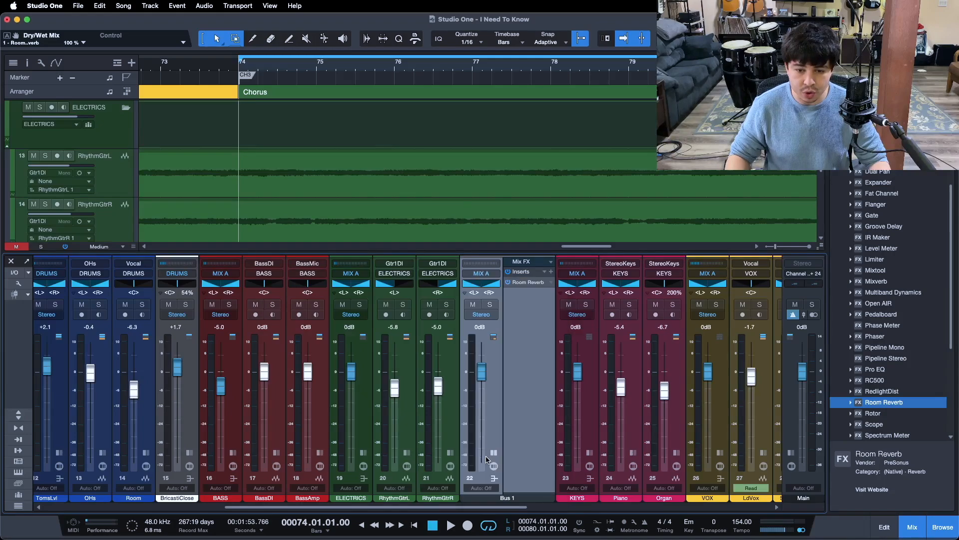
Step: Rename the new reverb bus as HallVerb
double_click(508, 499)
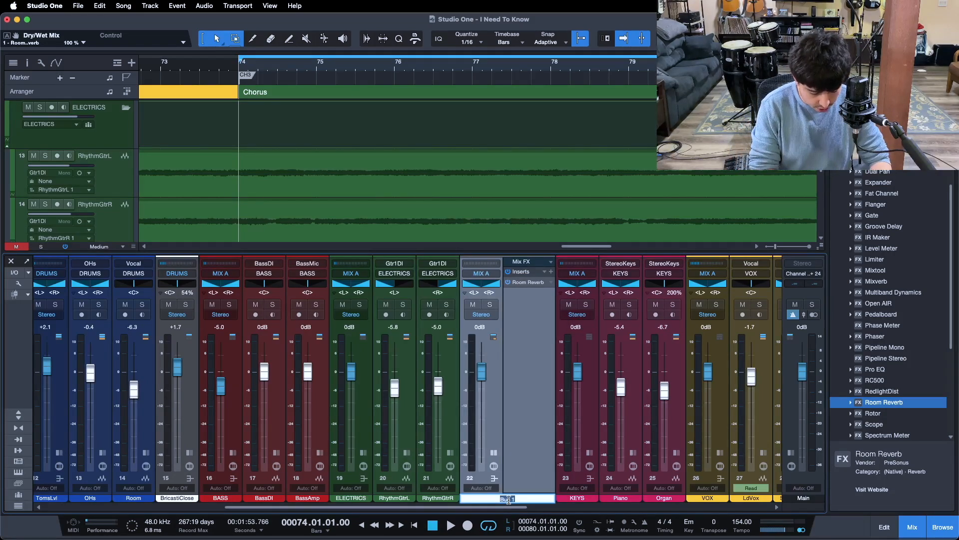
type("HallVerb")
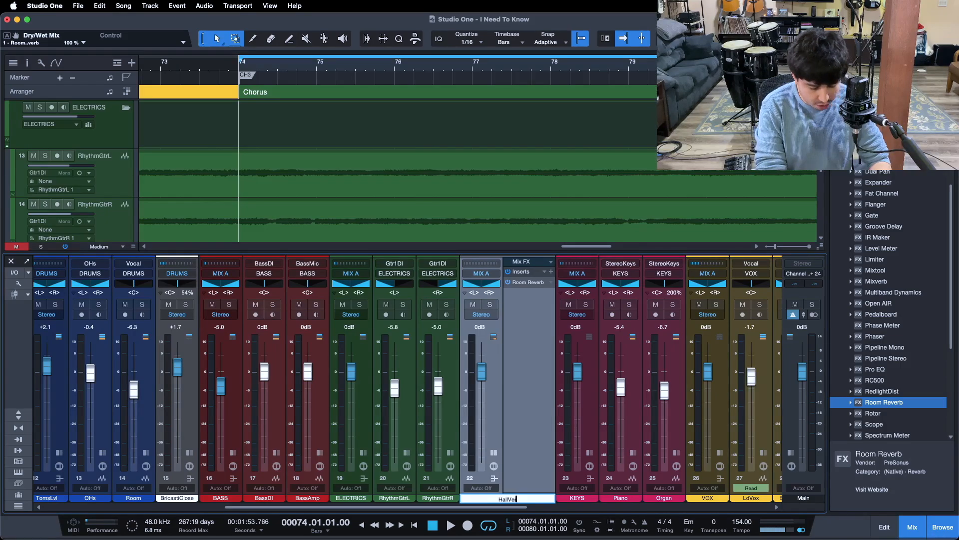
key("Return")
Step: Color the reverb bus white and make it solo safe
left_click(510, 499)
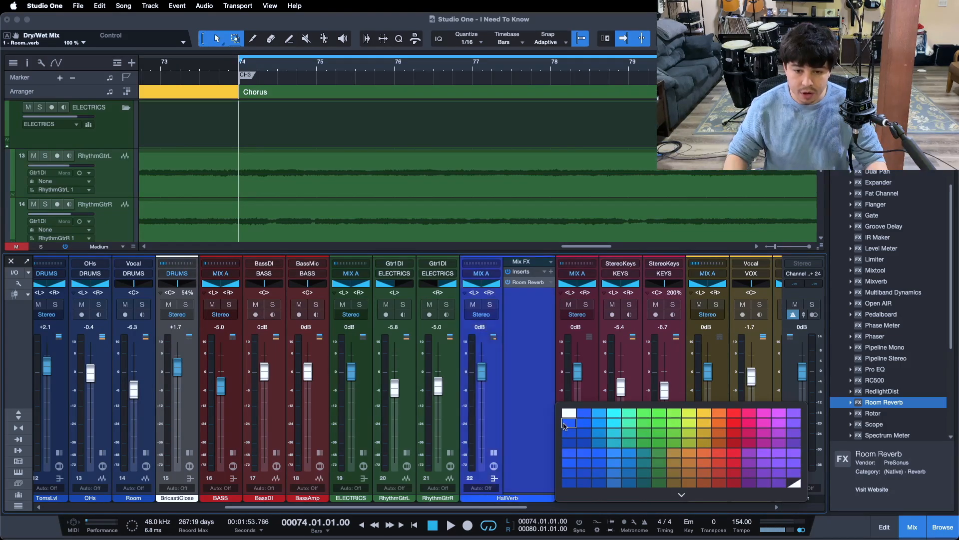
left_click(569, 413)
left_click(491, 305)
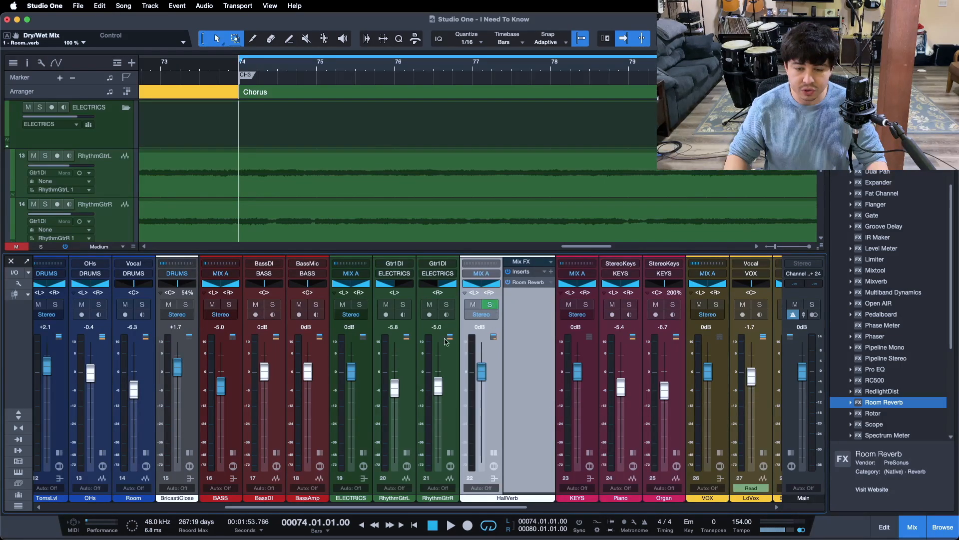
Step: Load the Recital Hall preset in HallVerb's Room Reverb and reset its predelay to 0.00 ms
left_click(491, 303)
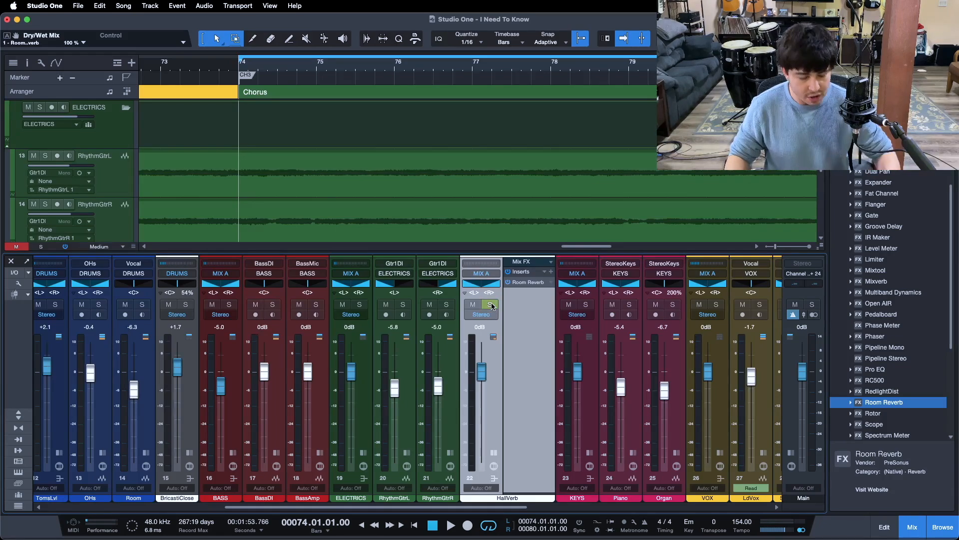
left_click(491, 303)
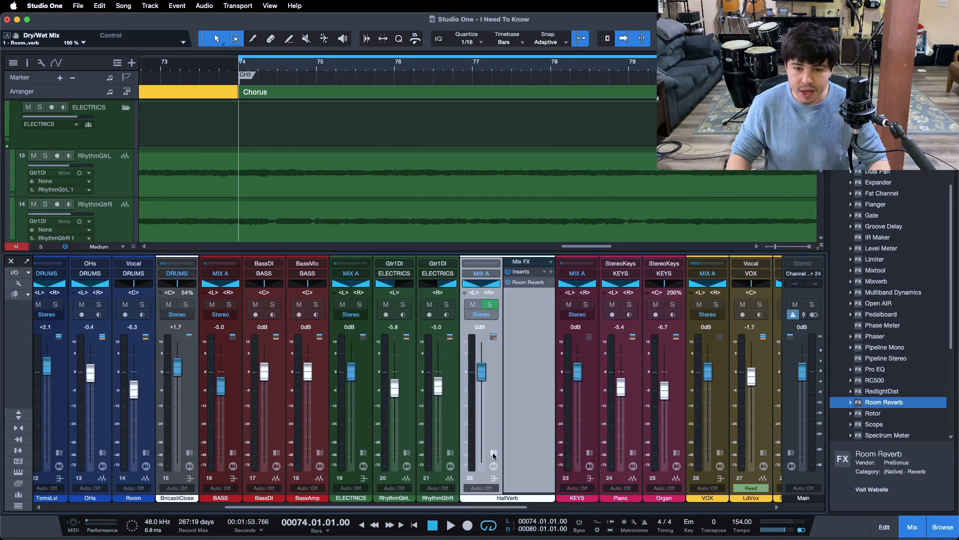
left_click(536, 282)
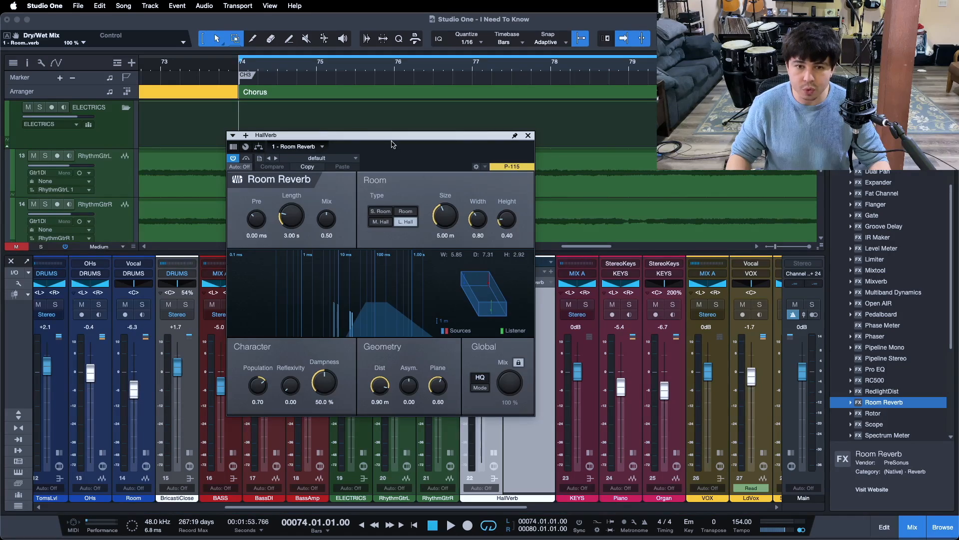
left_click_drag(392, 136, 512, 197)
left_click(450, 220)
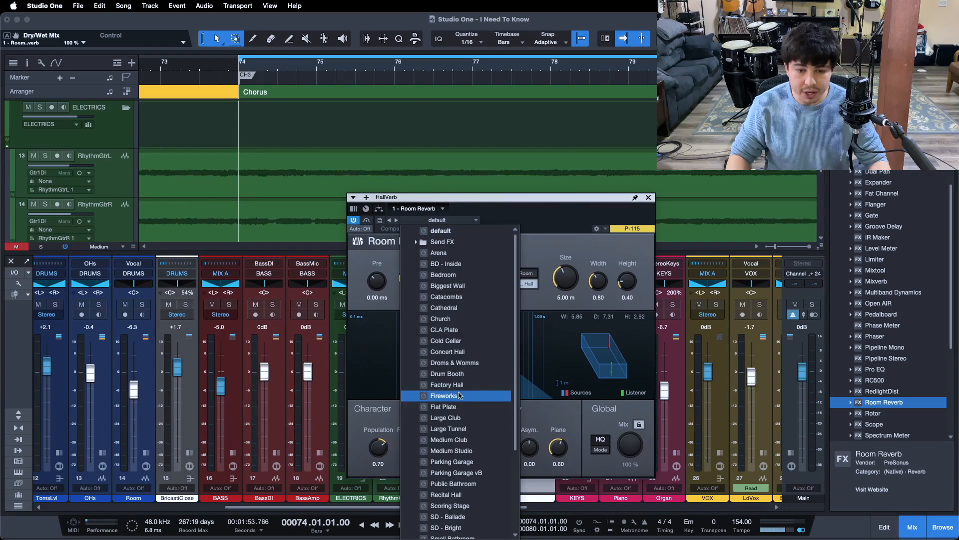
left_click(458, 495)
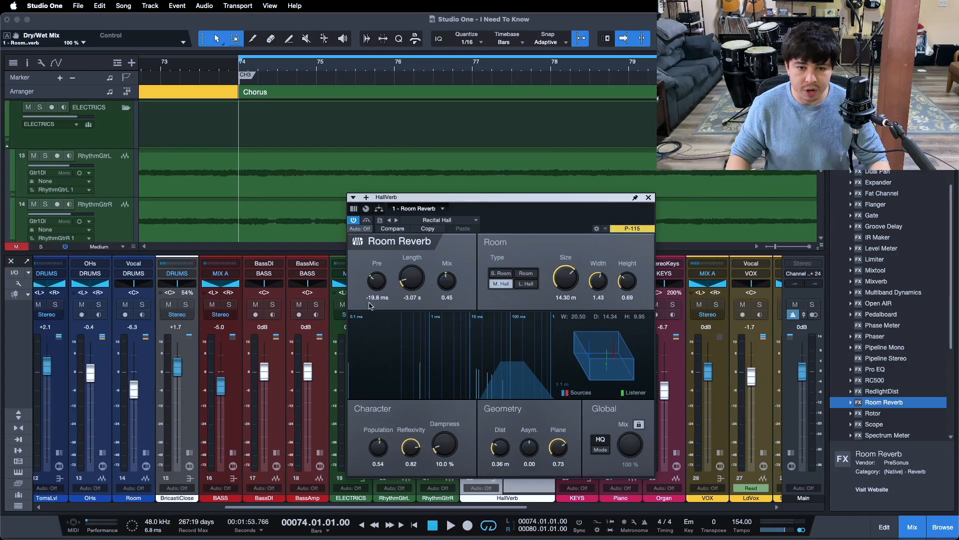
left_click(378, 281, "alt")
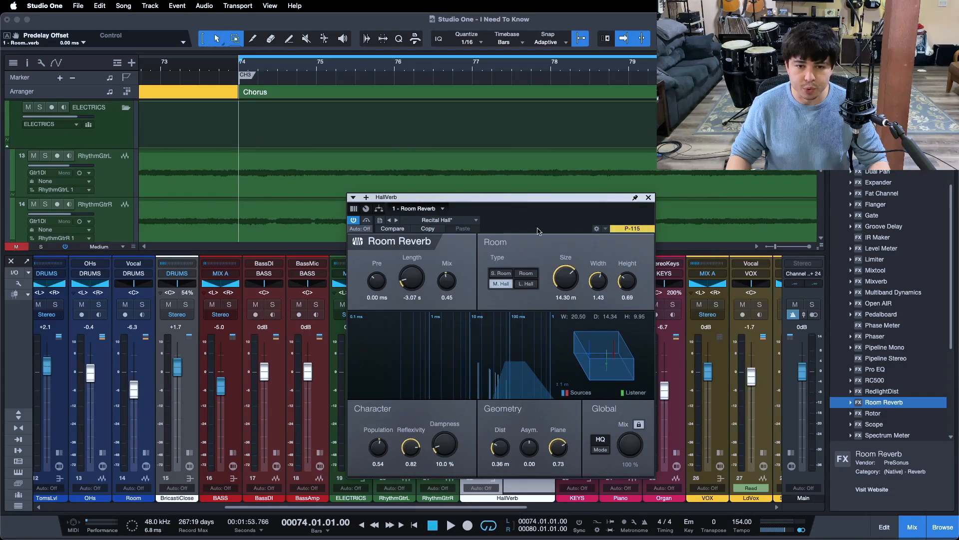
left_click(649, 197)
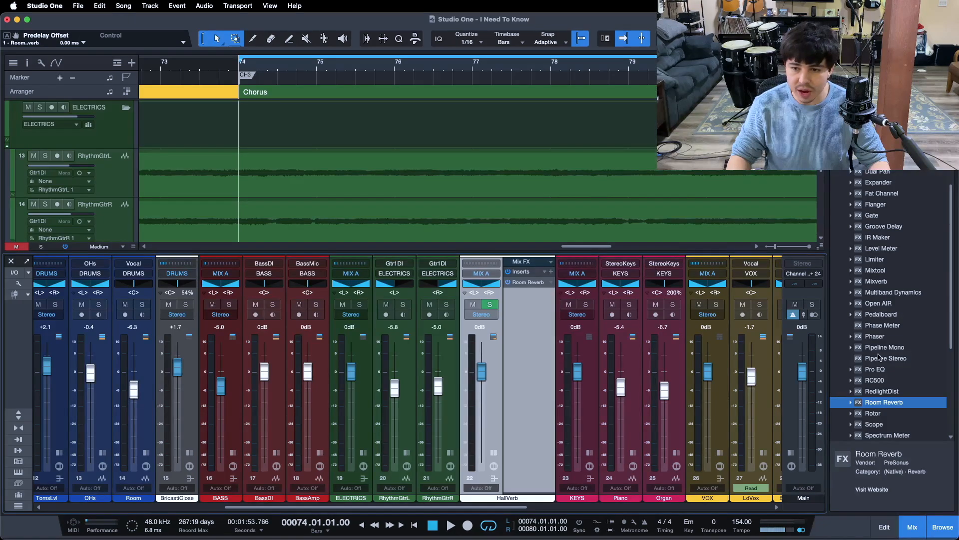
Step: Insert Pro EQ after the Room Reverb on HallVerb and enable its low cut at 200 Hz
left_click_drag(873, 369, 524, 316)
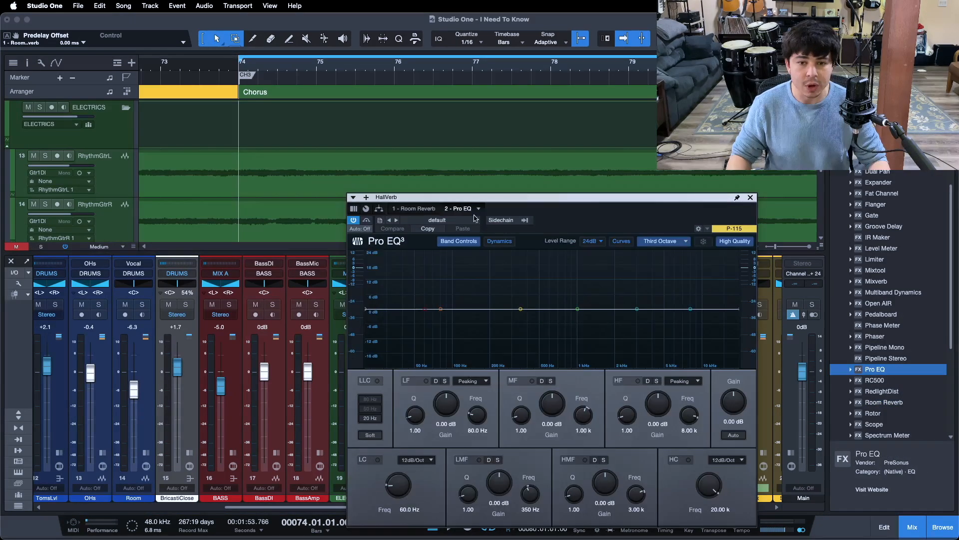
left_click_drag(620, 222, 499, 177)
left_click(304, 264)
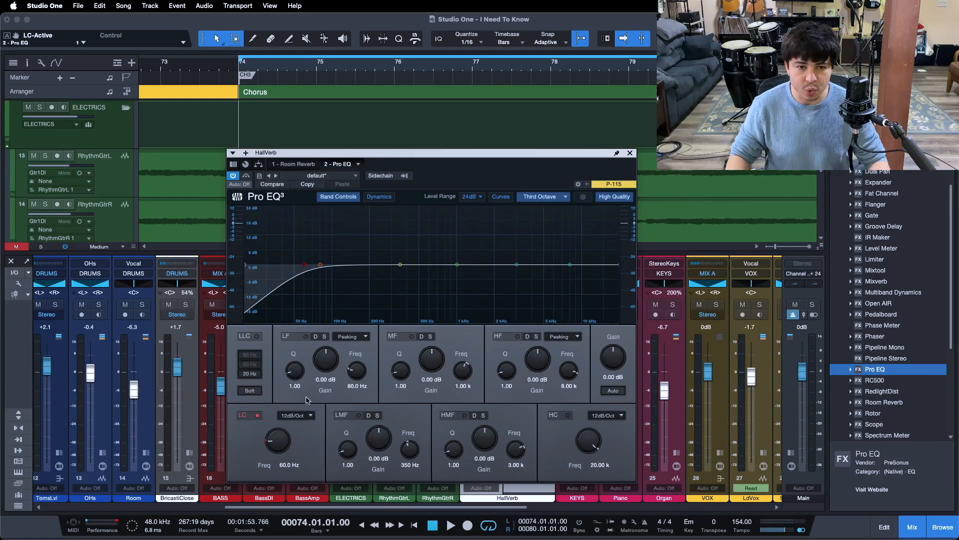
left_click(288, 463)
type("200")
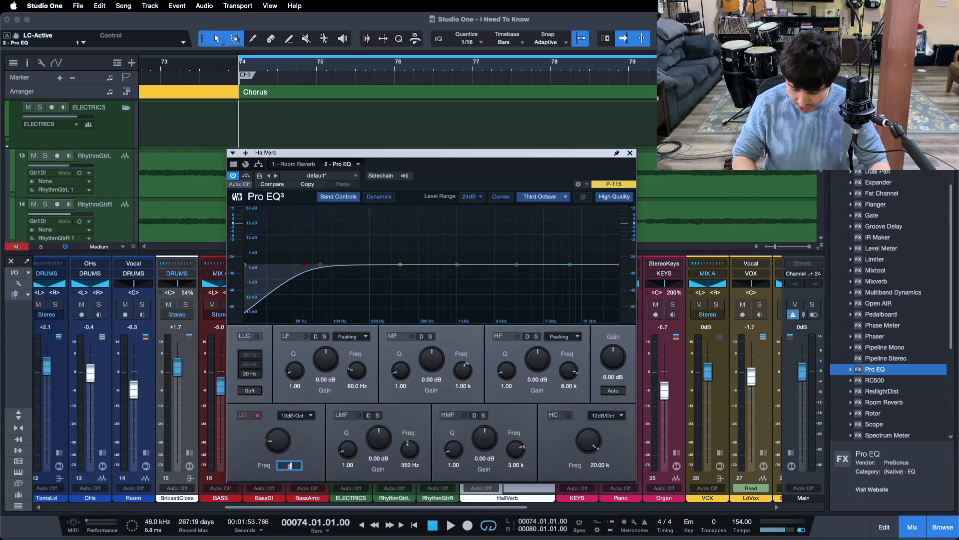
key("Return")
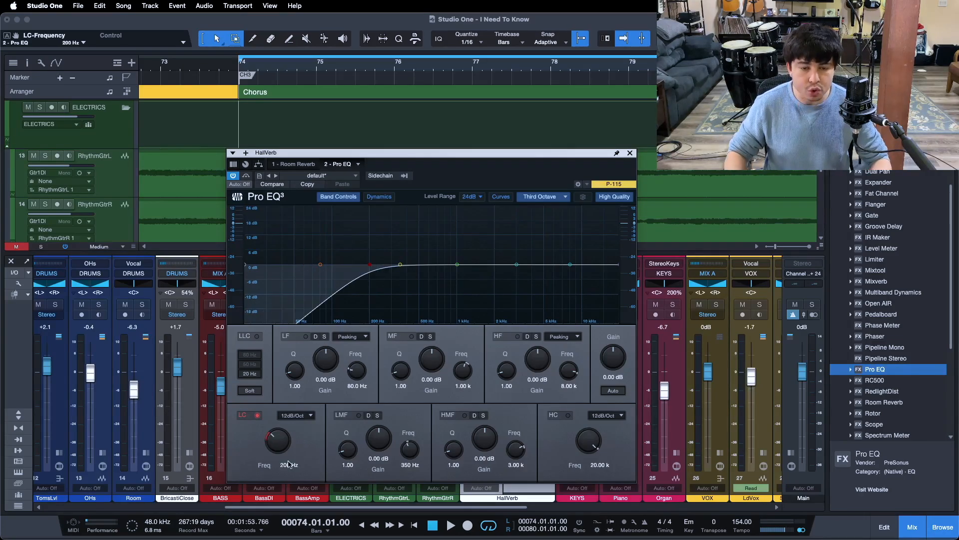
Step: Add a splitter ahead of the Room Reverb in HallVerb's effect routing and set it to Channel Split
left_click(297, 164)
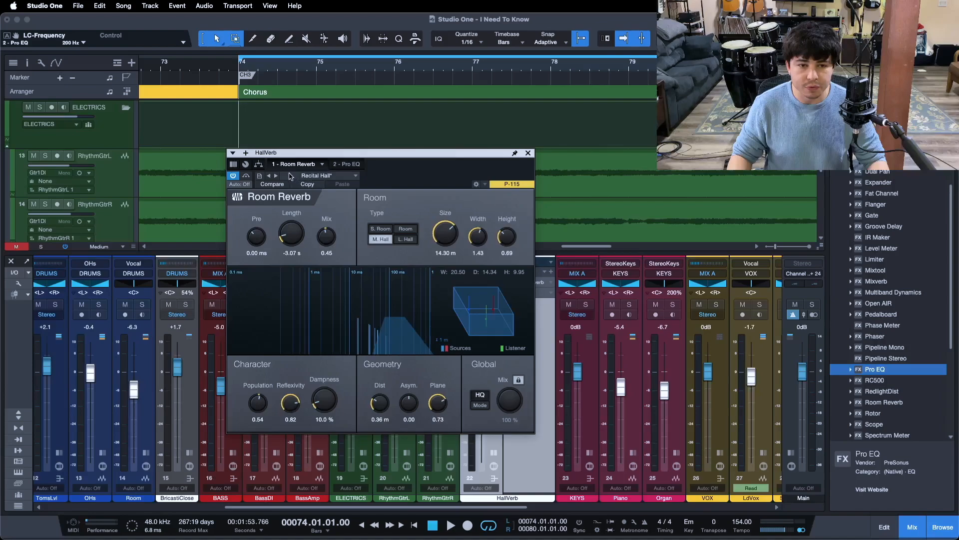
left_click(259, 164)
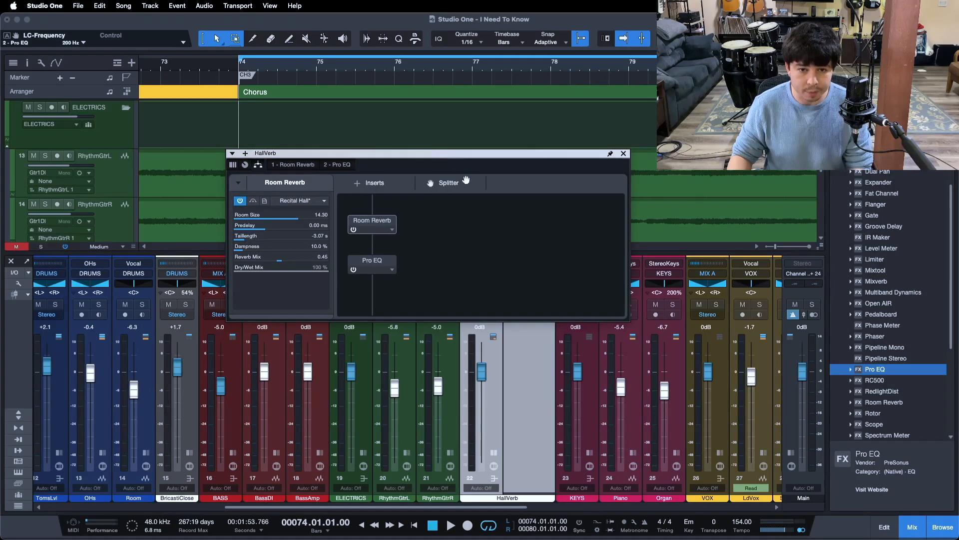
left_click_drag(437, 190, 381, 215)
left_click_drag(437, 156, 481, 248)
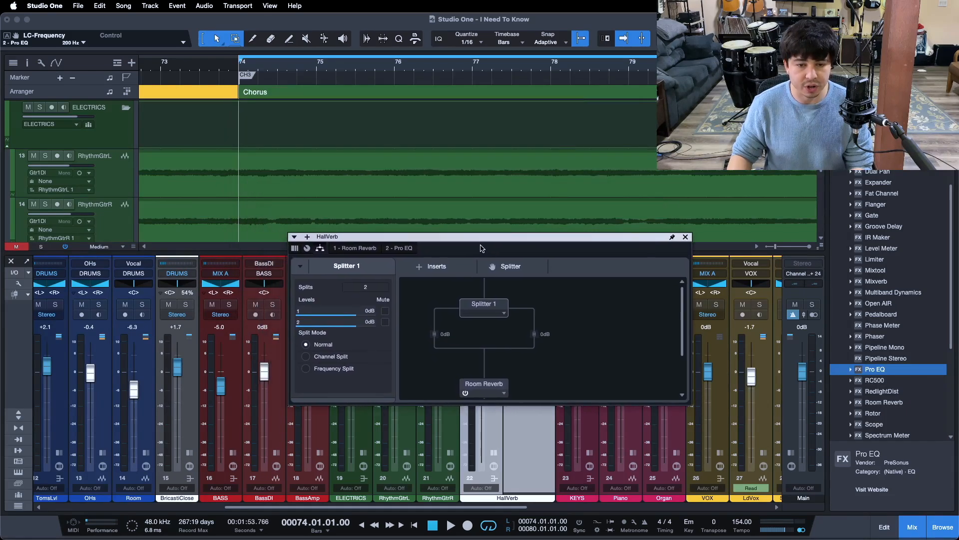
left_click(481, 314)
left_click(325, 251)
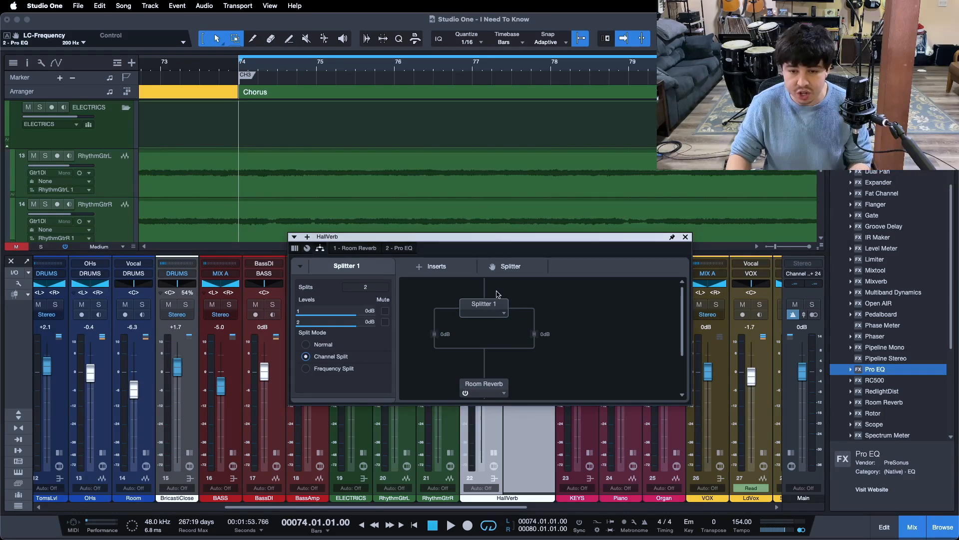
Step: Place a Room Reverb on each of the splitter's two branches, duplicating the Recital Hall settings, and check both instances
left_click_drag(484, 393, 424, 347)
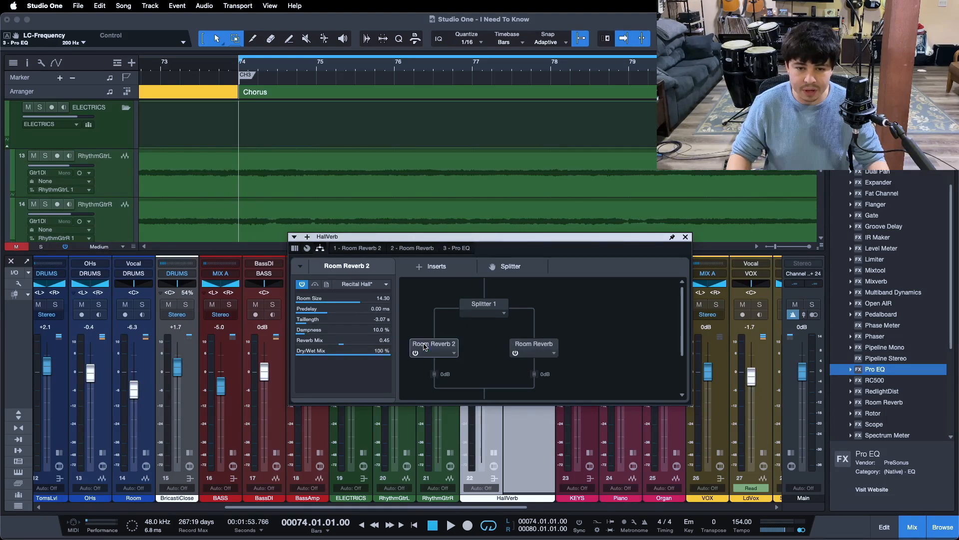
double_click(434, 349)
left_click(582, 463)
left_click(407, 247)
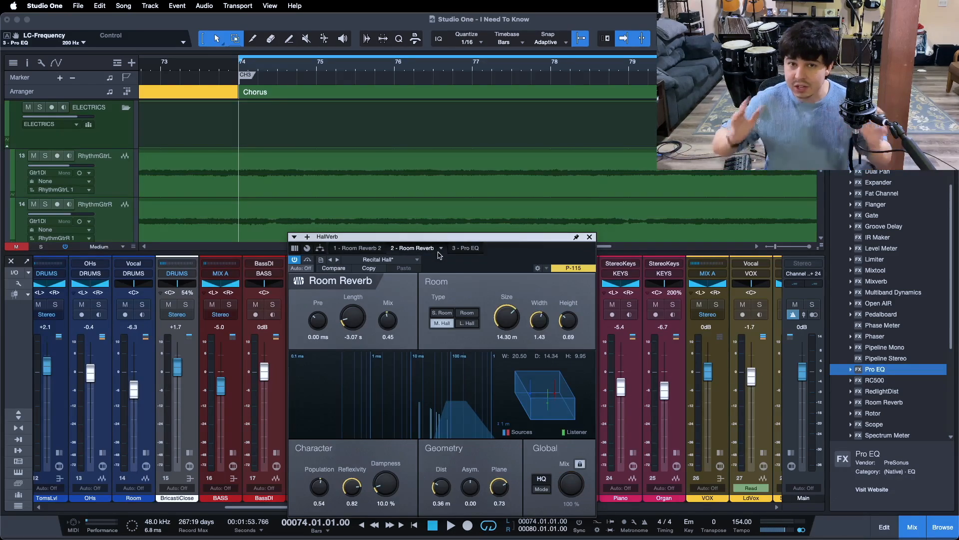
left_click(589, 238)
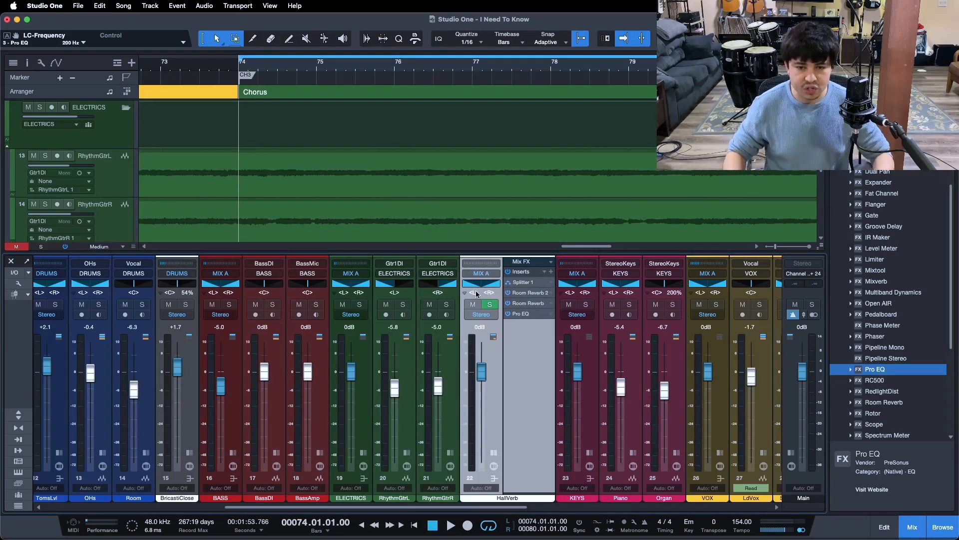
Step: Add a send from the ELECTRICS bus to HallVerb
left_click(364, 453)
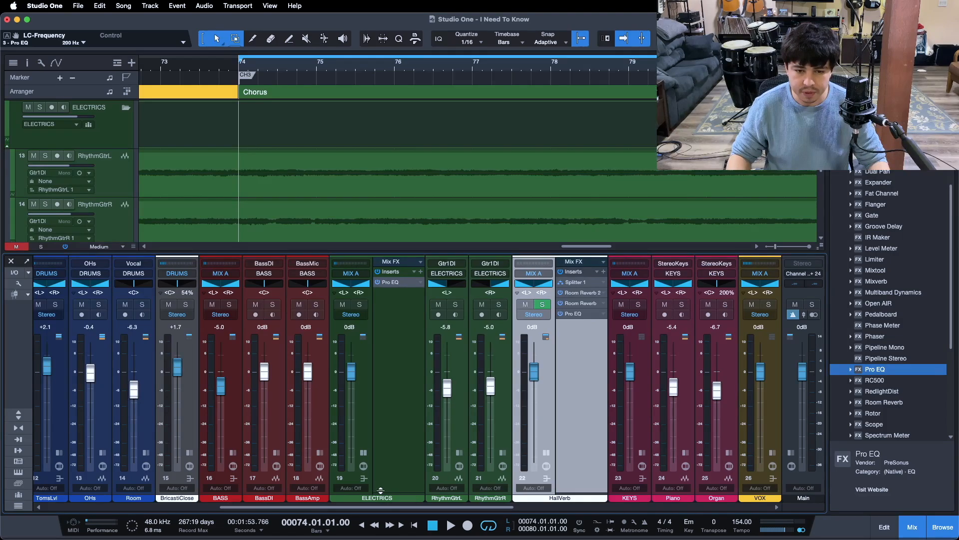
left_click_drag(381, 490, 392, 400)
left_click(419, 409)
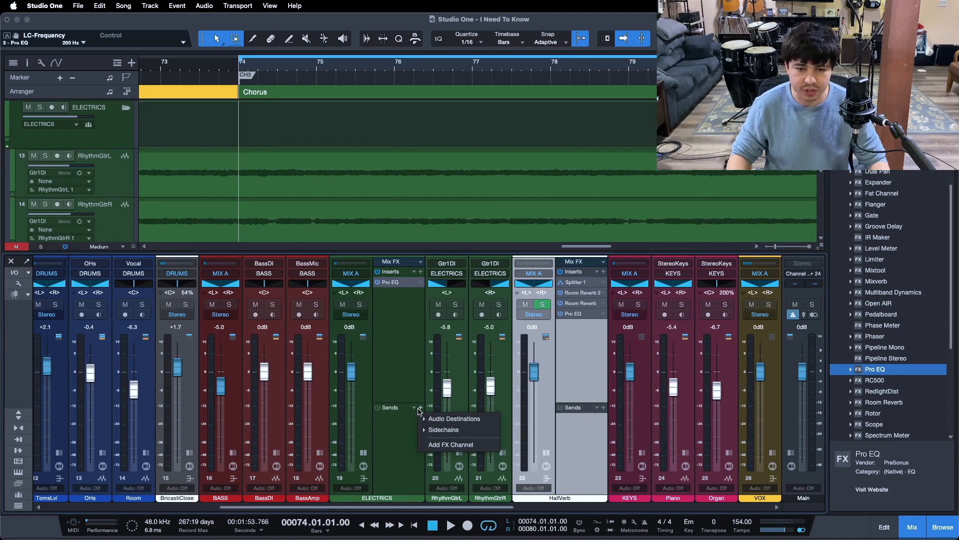
left_click(449, 417)
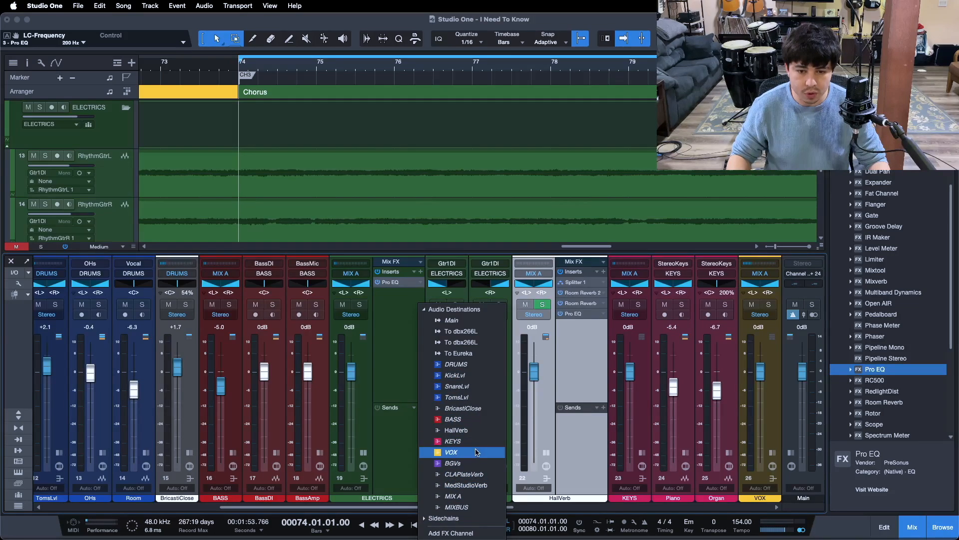
left_click(457, 430)
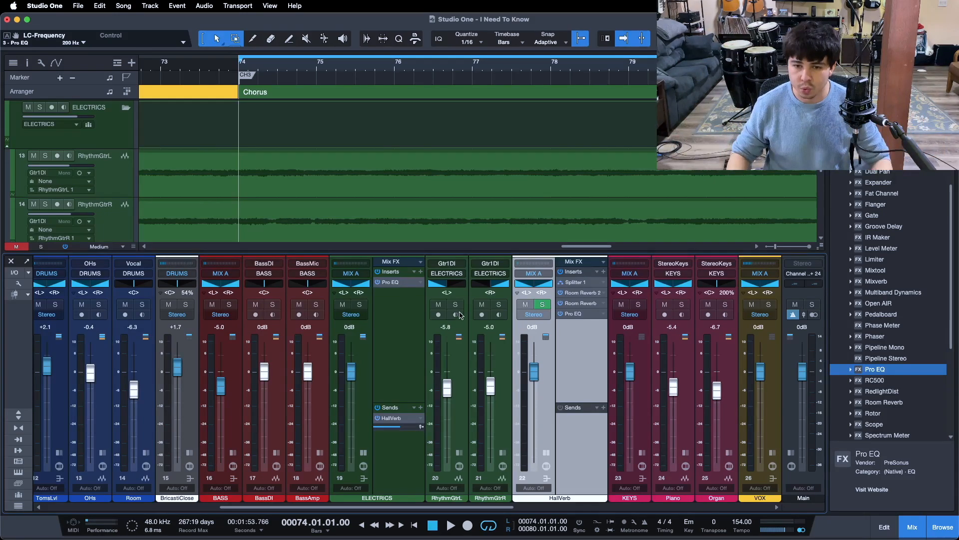
Step: Solo the ELECTRICS bus and, during playback, bring the HallVerb fader up from silence to about -4.8 dB
left_click(549, 453)
left_click_drag(533, 372, 534, 460)
left_click(357, 307)
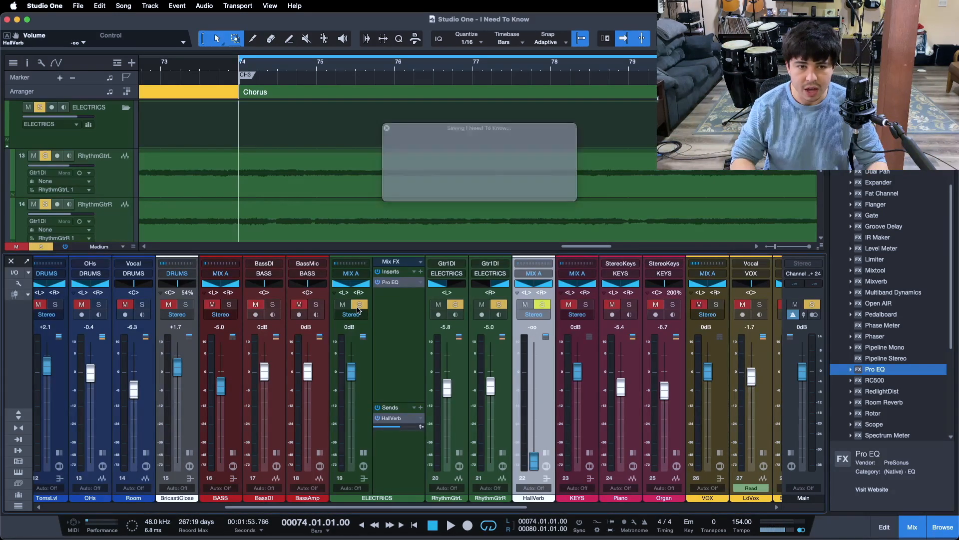
key("space")
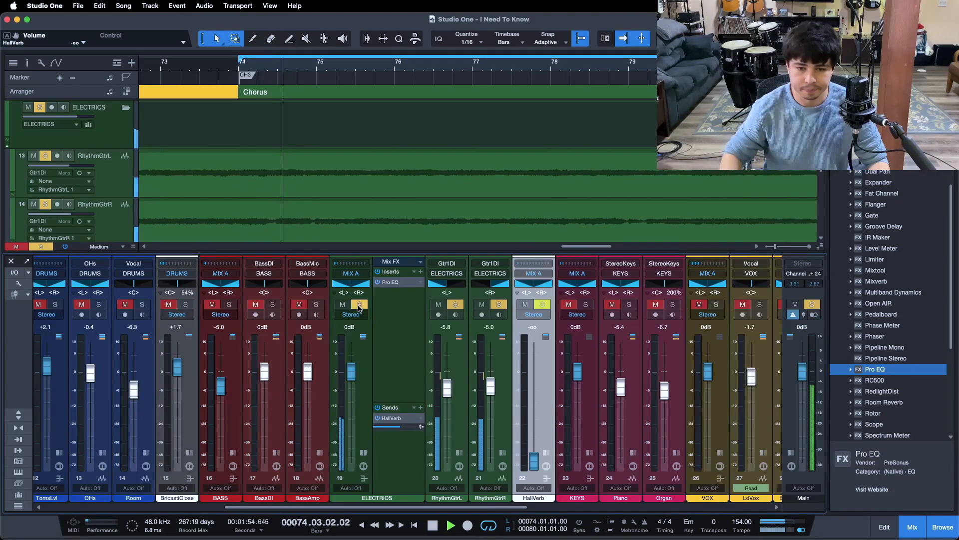
left_click_drag(536, 455, 534, 388)
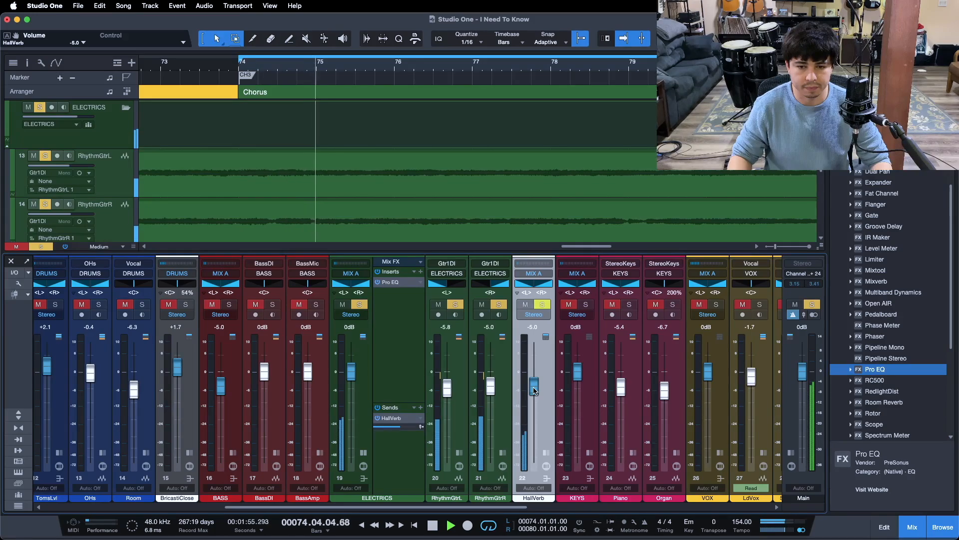
left_click_drag(534, 391, 534, 389)
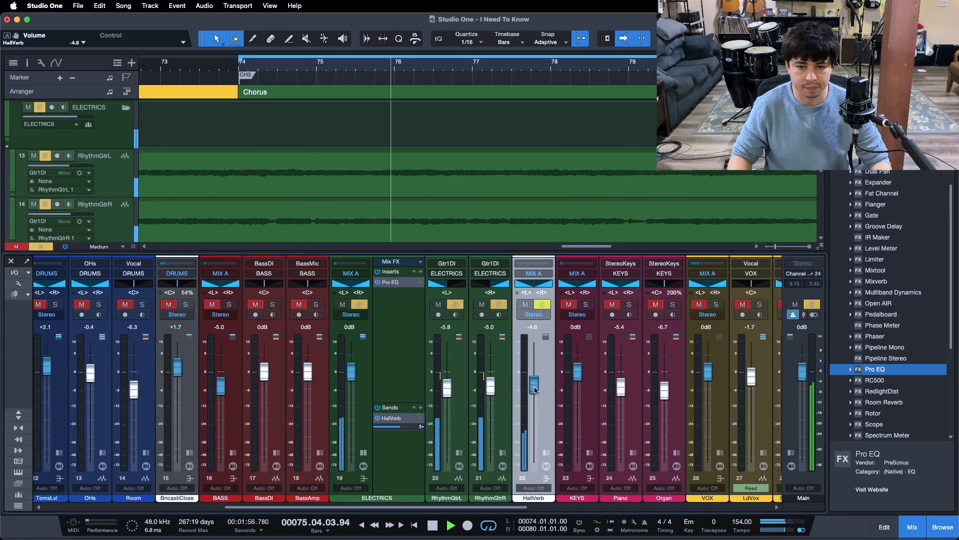
Step: Compare the guitars with the HallVerb send off and on, and raise the HallVerb fader to -4.2 dB
left_click(376, 421)
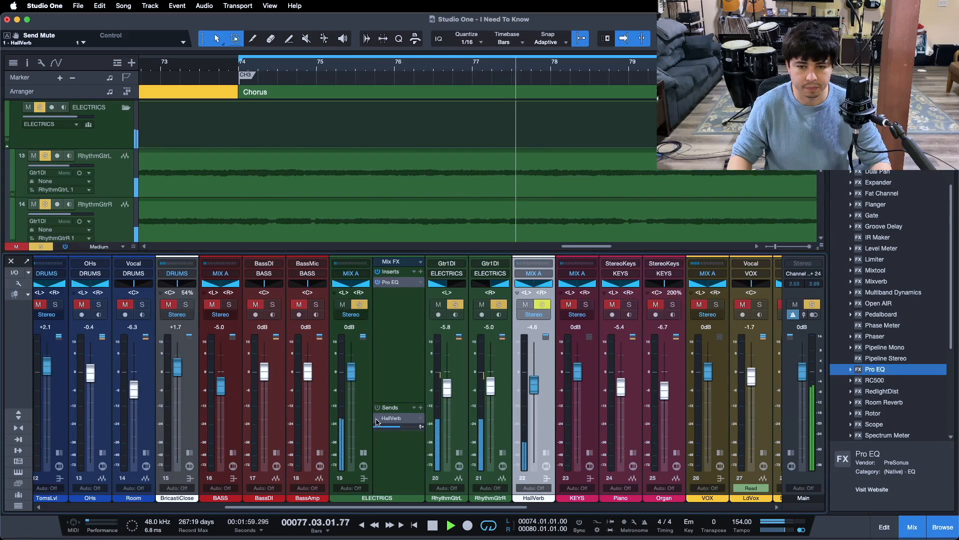
left_click(377, 421)
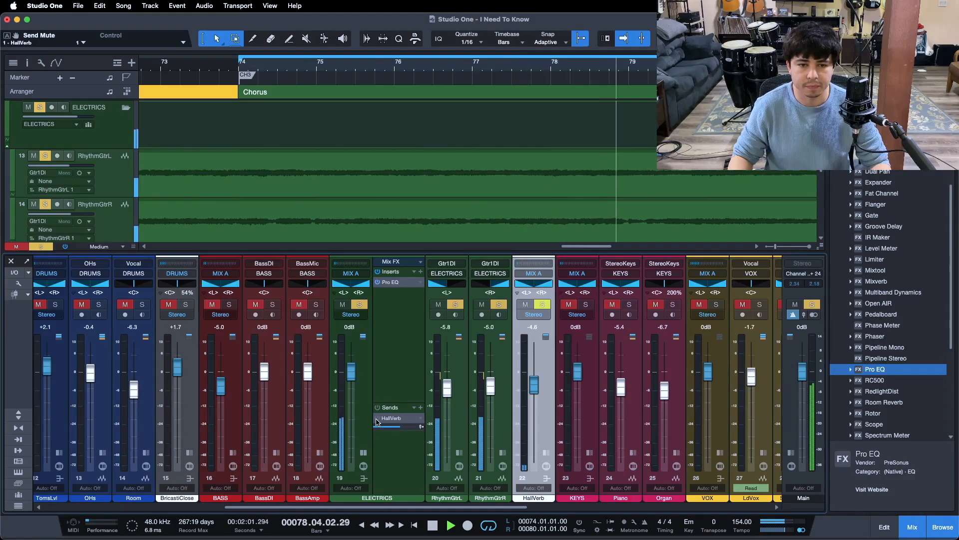
left_click_drag(534, 395, 534, 393)
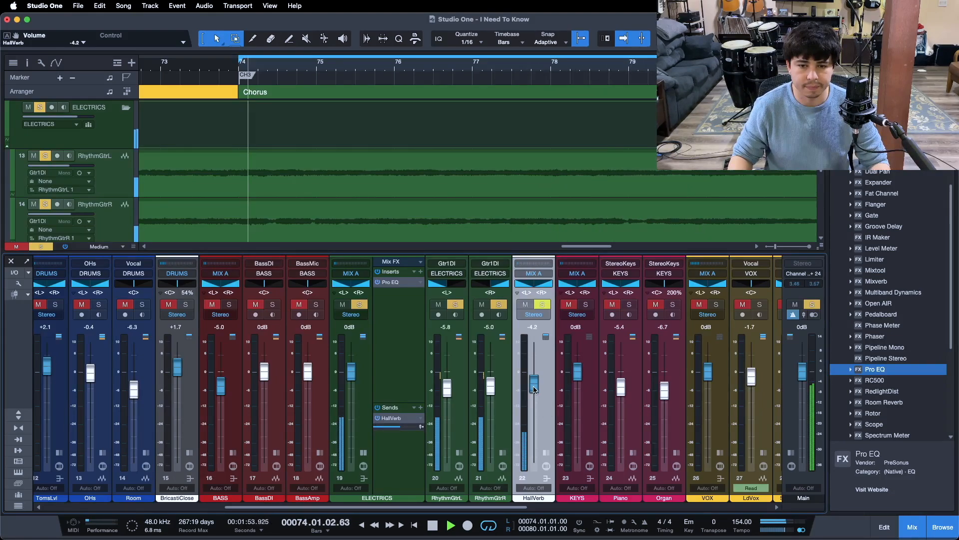
left_click(376, 421)
left_click(376, 421)
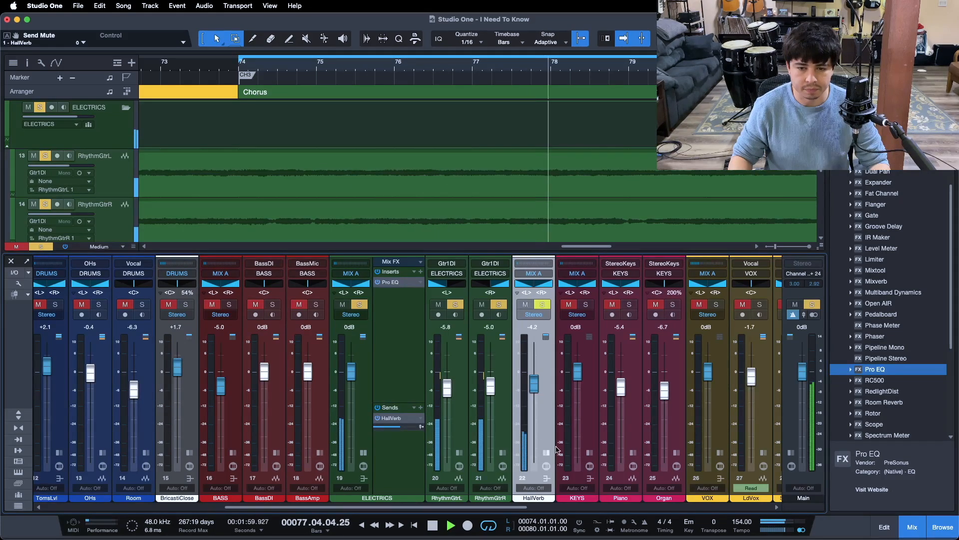
Step: Stop playback and review the low cut in HallVerb's Pro EQ
double_click(548, 398)
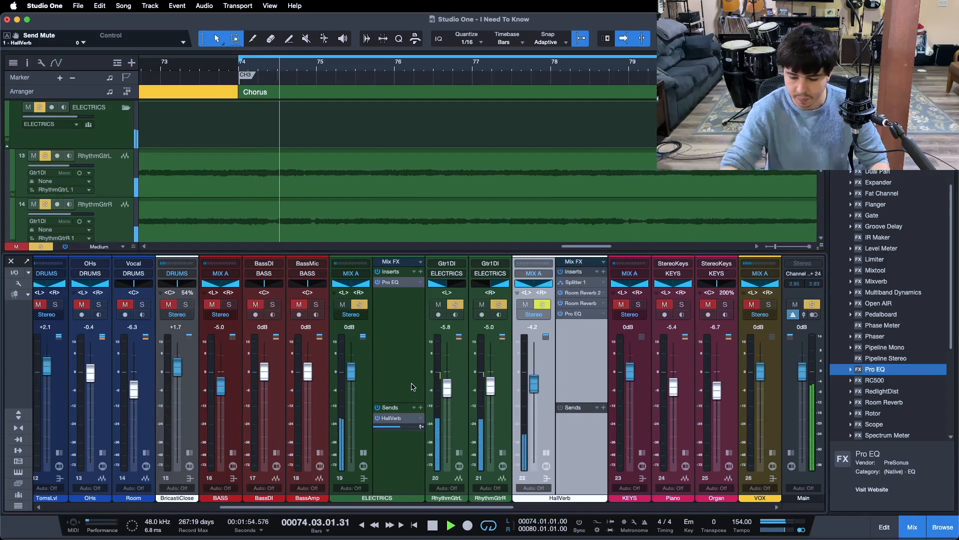
key("space")
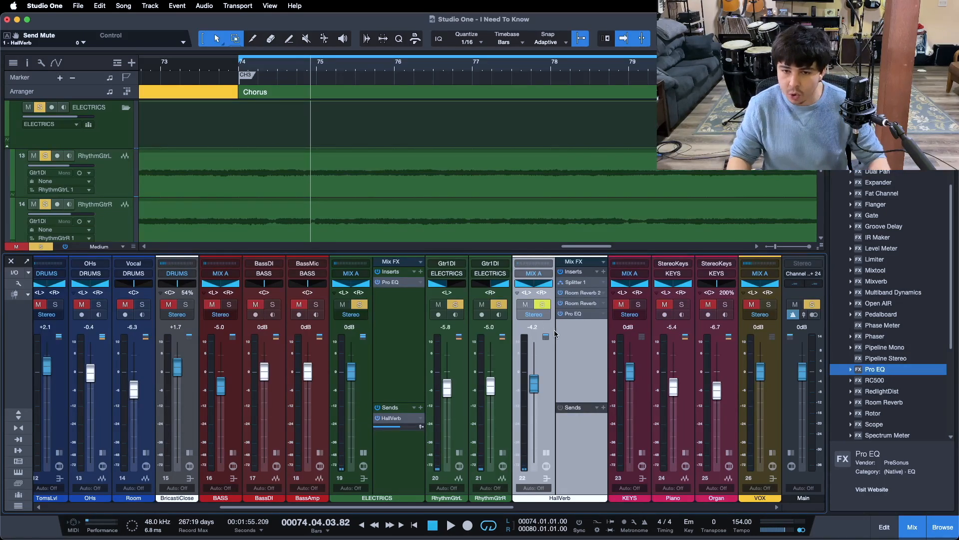
left_click(572, 315)
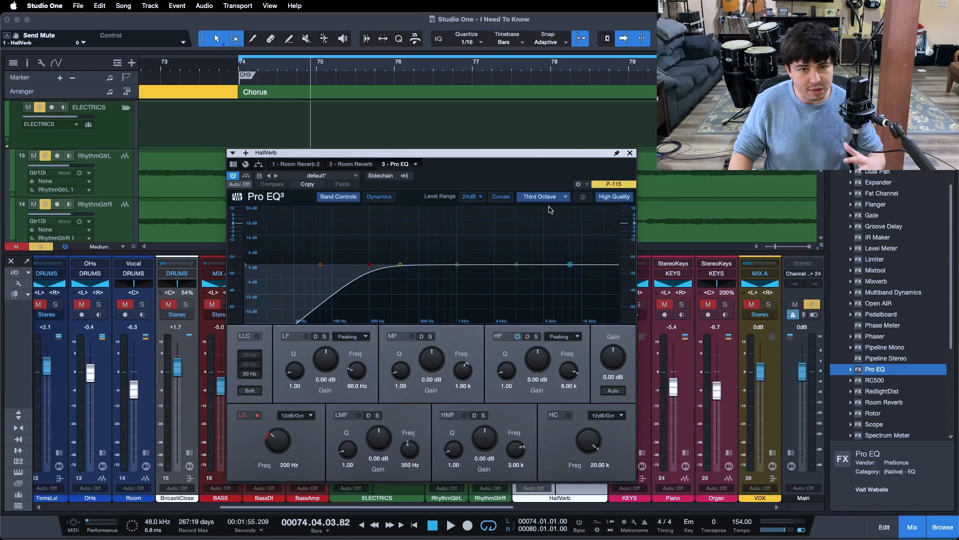
left_click(630, 153)
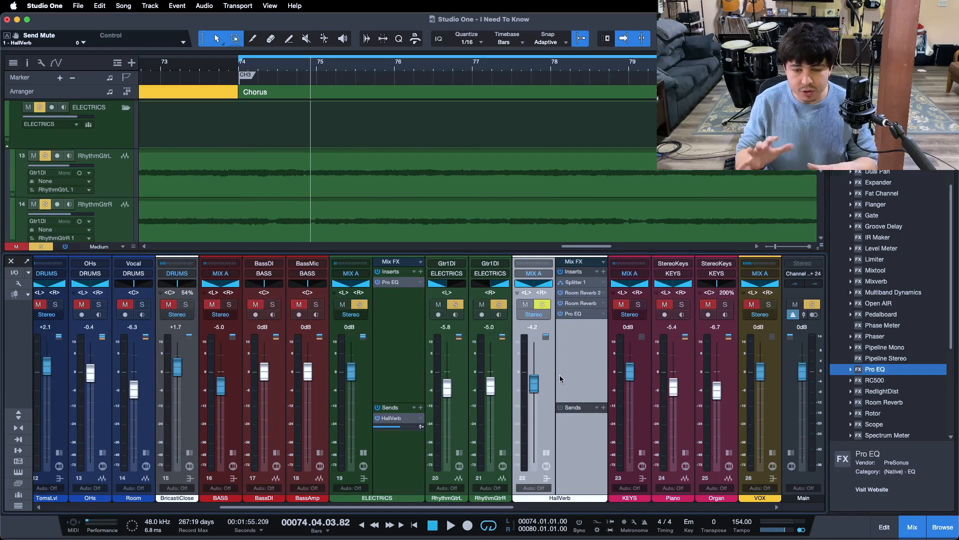
Step: Unsolo the ELECTRICS bus, return the playhead to the loop start at bar 74, and save the song
key("s")
key("KP_1")
key("super+s")
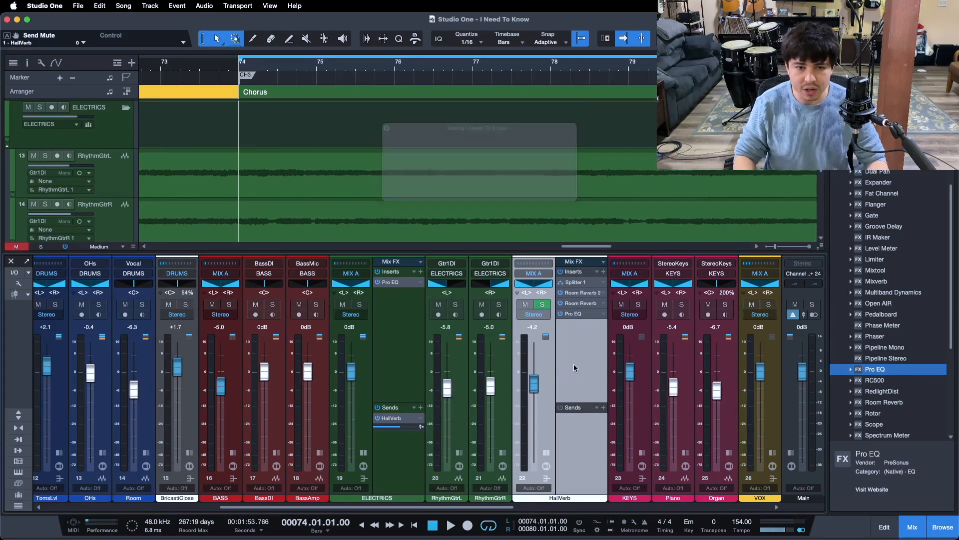
Step: Play the full mix, compare it with and without the HallVerb, and raise the HallVerb fader to -2.9 dB
key("space")
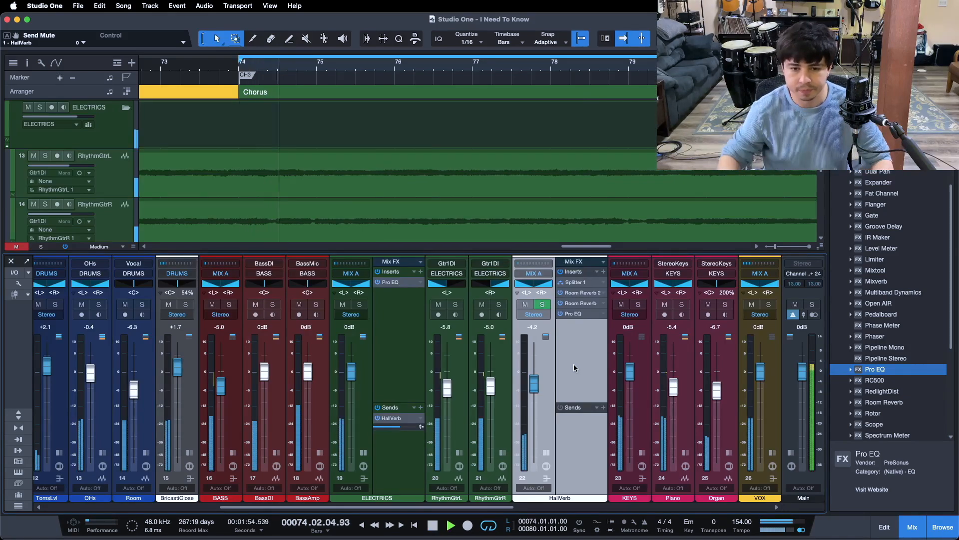
left_click(377, 418)
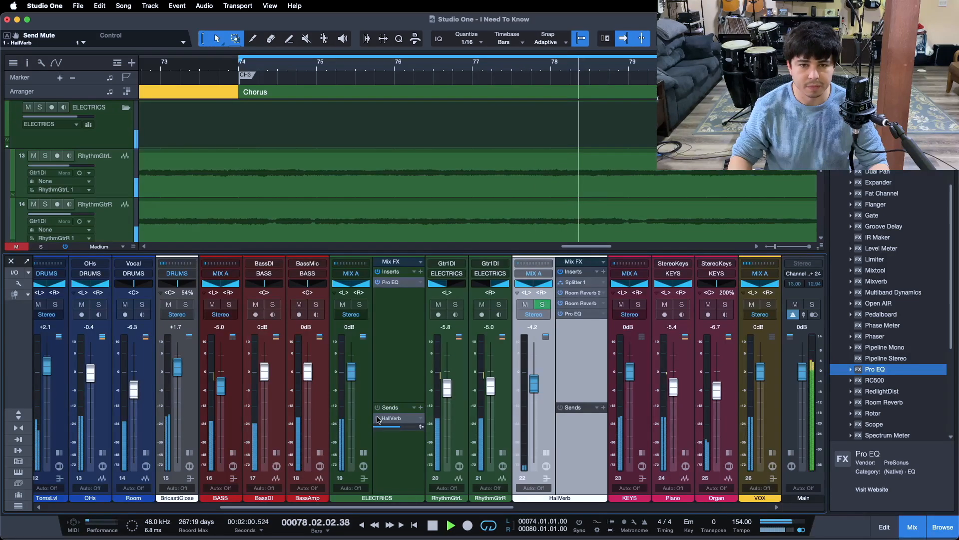
left_click(378, 418)
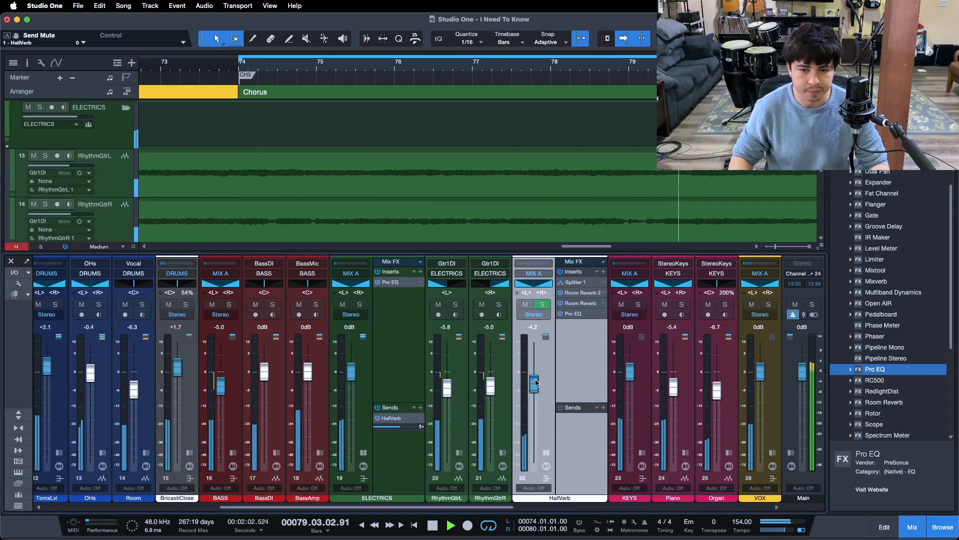
scroll(535, 382, "up", 3)
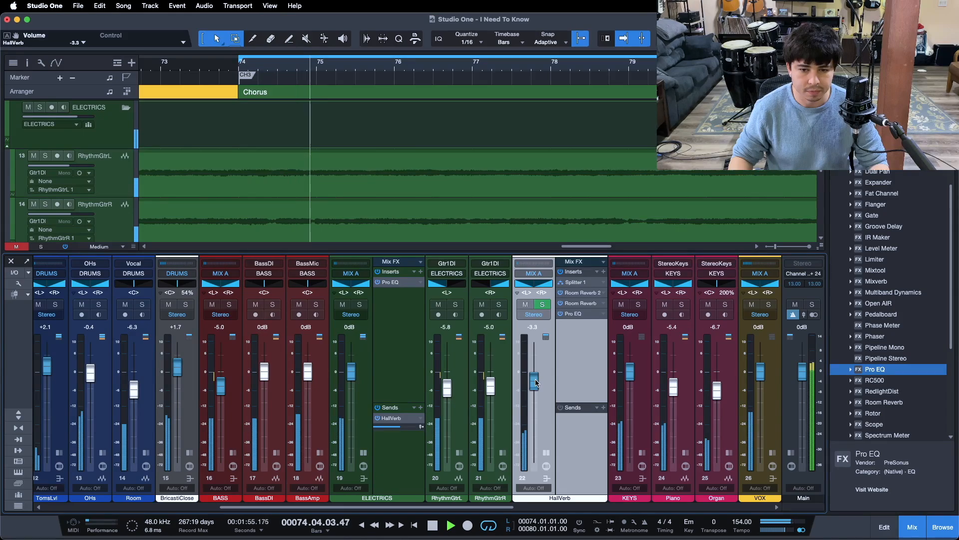
left_click(529, 305)
left_click(529, 305)
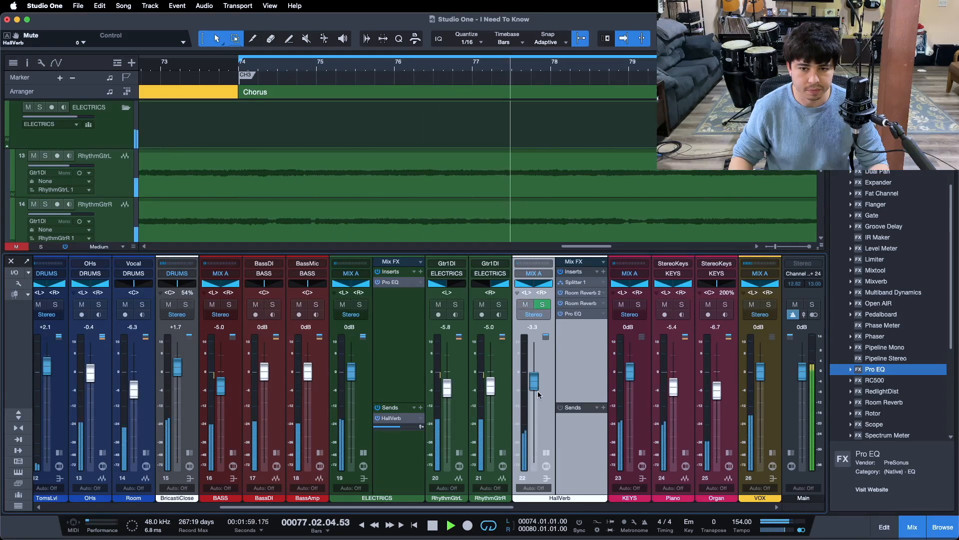
scroll(535, 383, "up", 1)
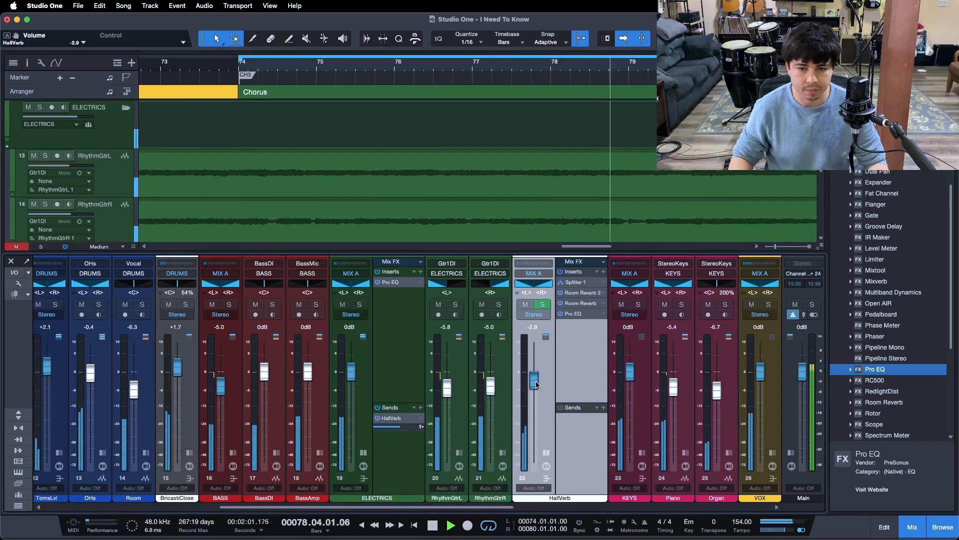
Step: Solo the ELECTRICS bus, compare the guitars with the HallVerb send off and on, and stop playback
key("s")
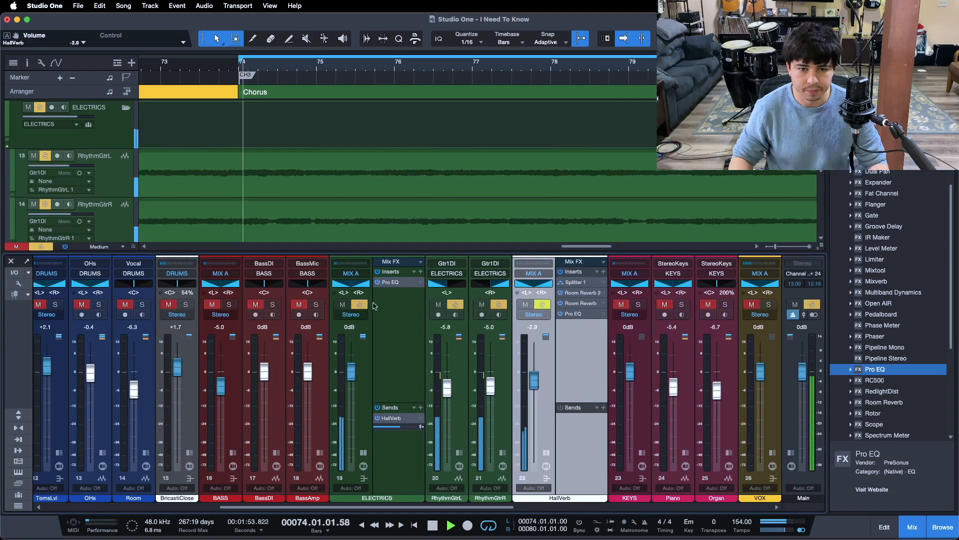
left_click(378, 418)
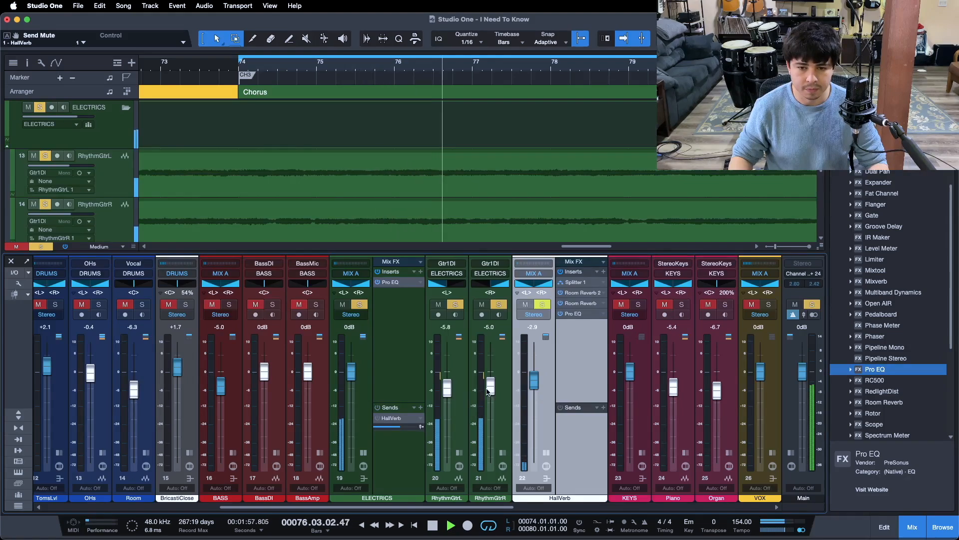
left_click(378, 418)
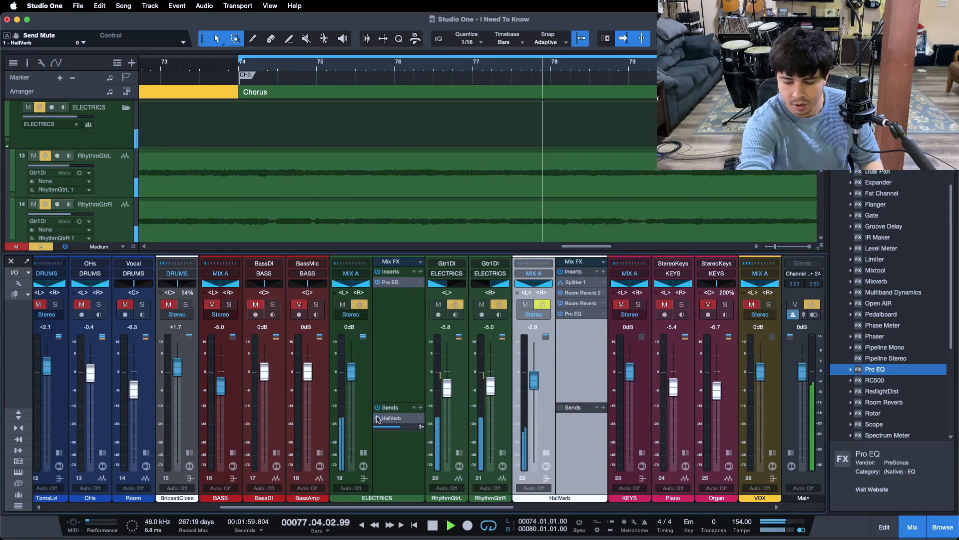
key("space")
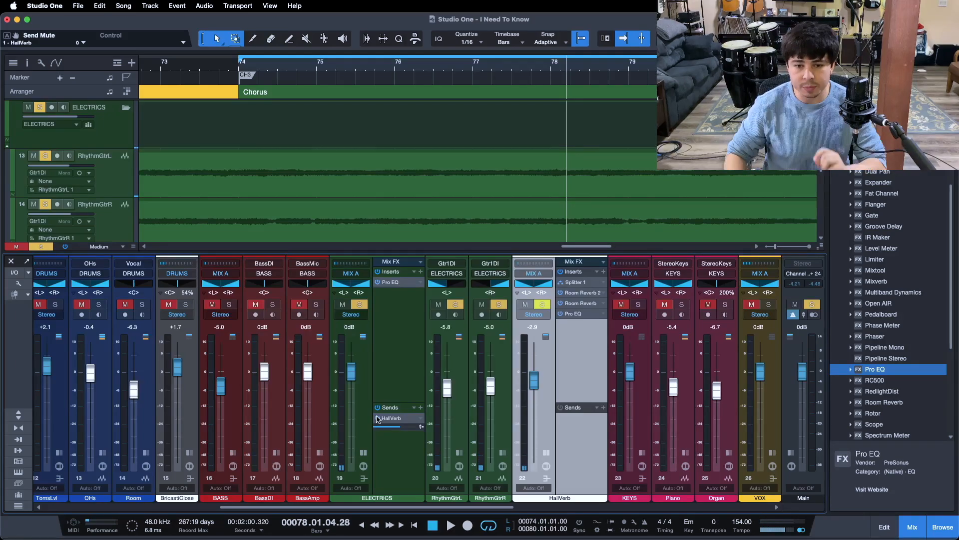
Step: Swap the HallVerb bus's stereo panning so its left side plays right and its right side plays left
left_click(395, 375)
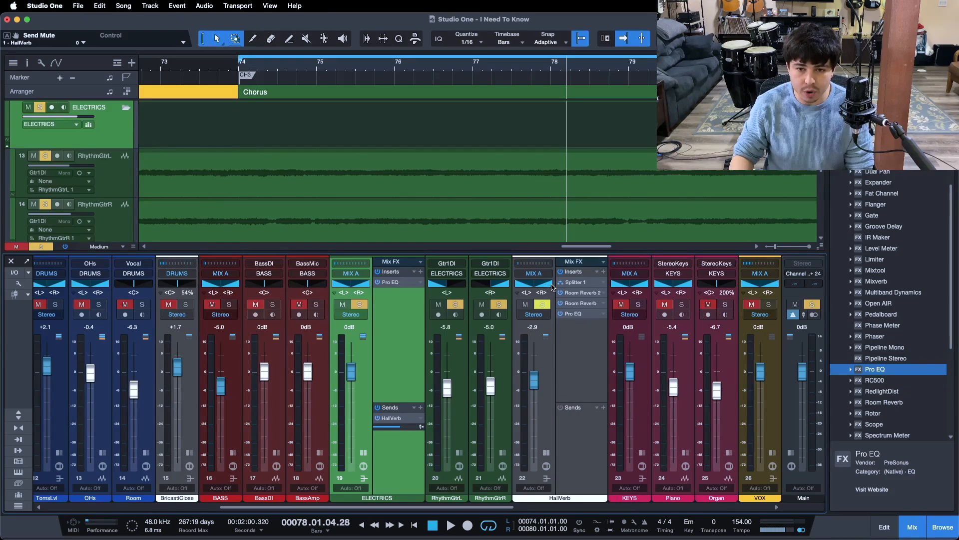
left_click_drag(553, 286, 504, 289)
left_click(588, 361)
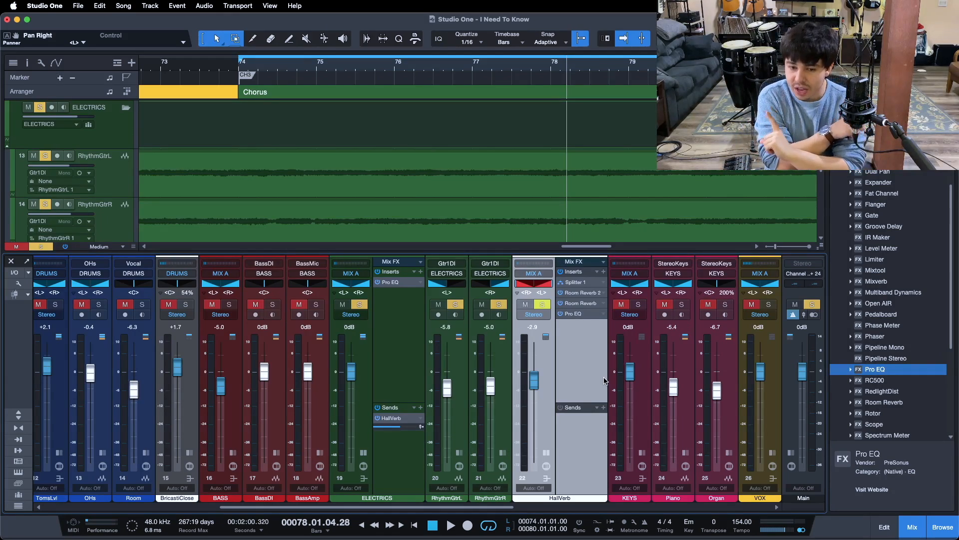
left_click(507, 408)
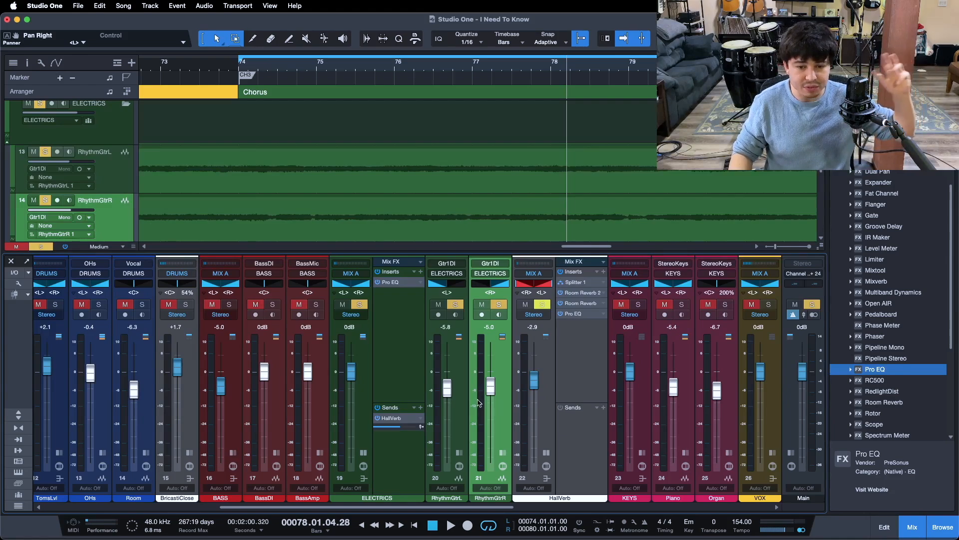
left_click(460, 404)
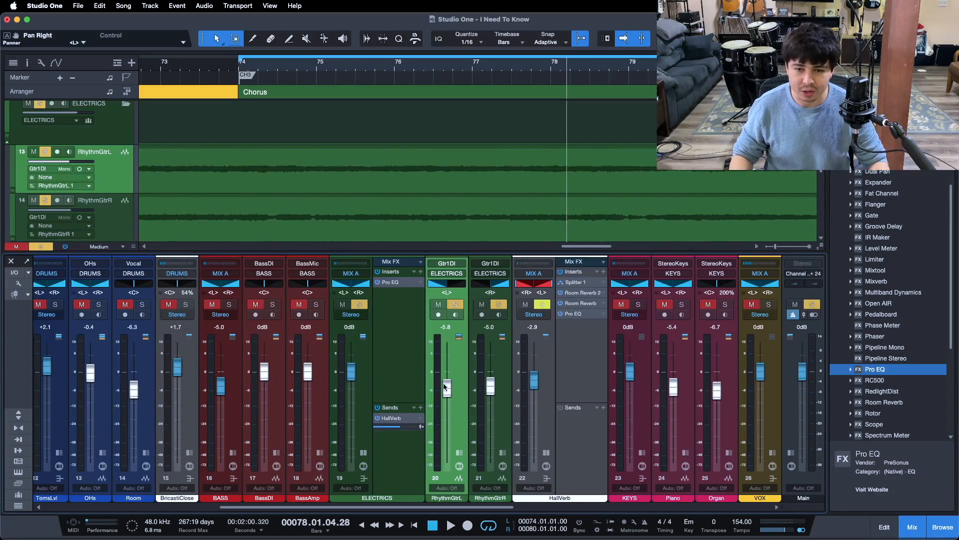
Step: Pull the HallVerb fader down to silence, play from the loop start, and bring it back up to -2.9 dB
left_click_drag(534, 383, 540, 459)
key("KP_1")
key("space")
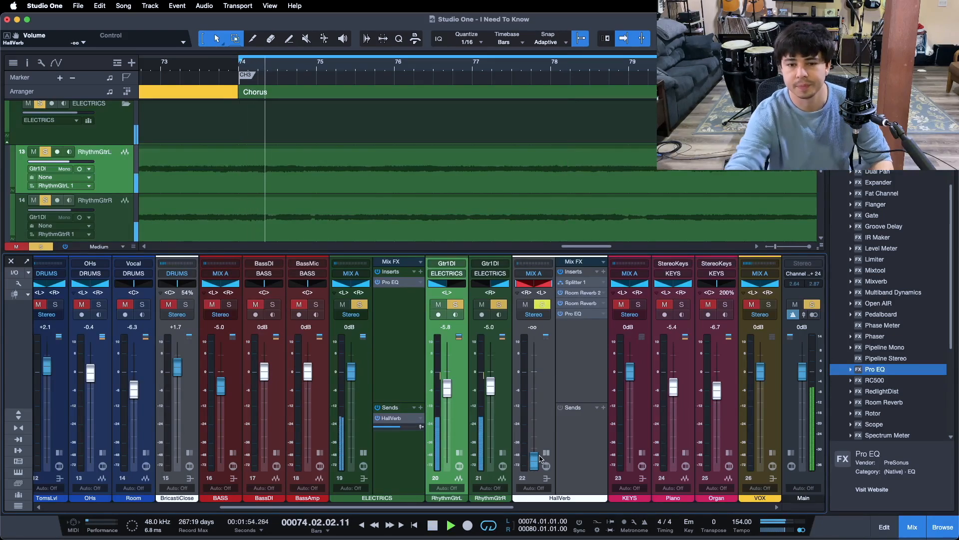
left_click_drag(539, 459, 534, 398)
scroll(534, 398, "up", 4)
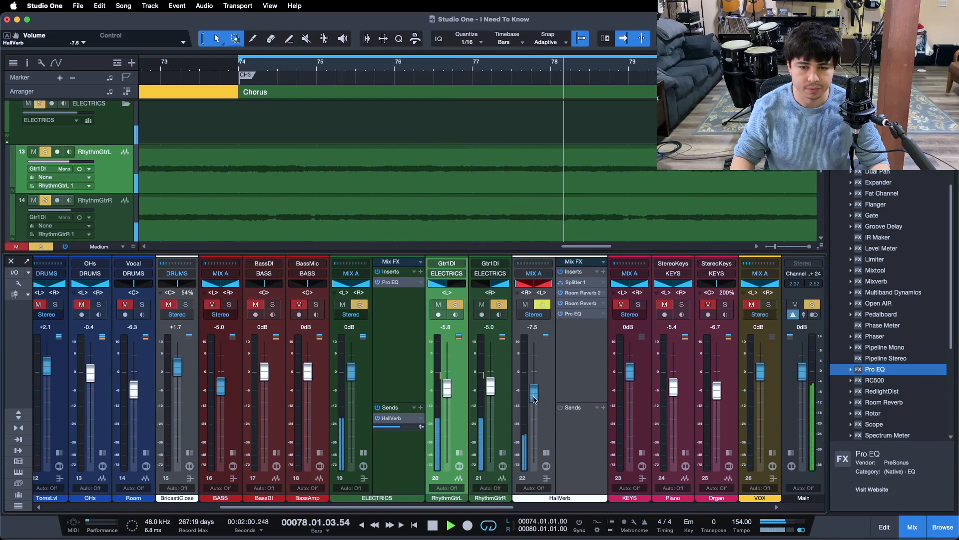
scroll(535, 399, "up", 2)
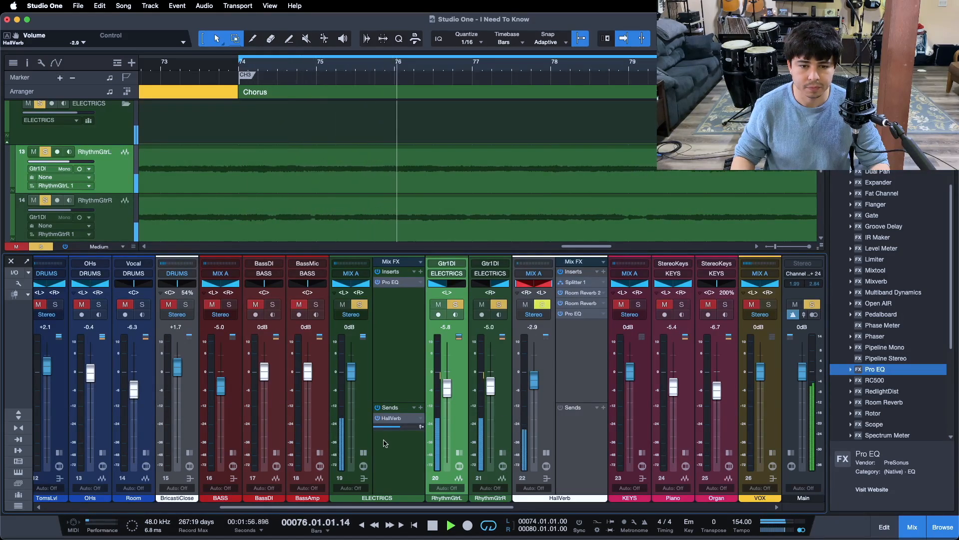
Step: Compare the soloed guitars with the HallVerb send off and on, and raise the HallVerb fader to -2.5 dB
left_click(378, 419)
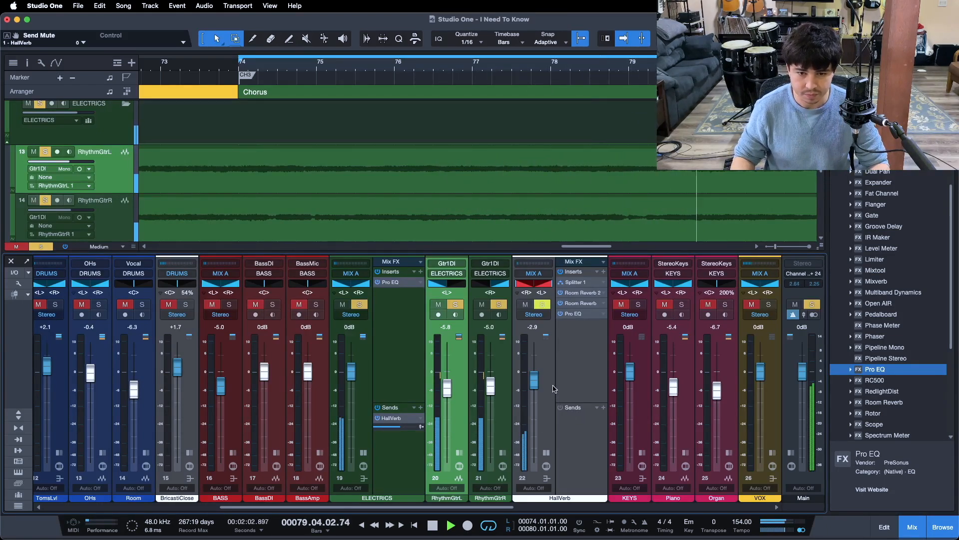
key("space")
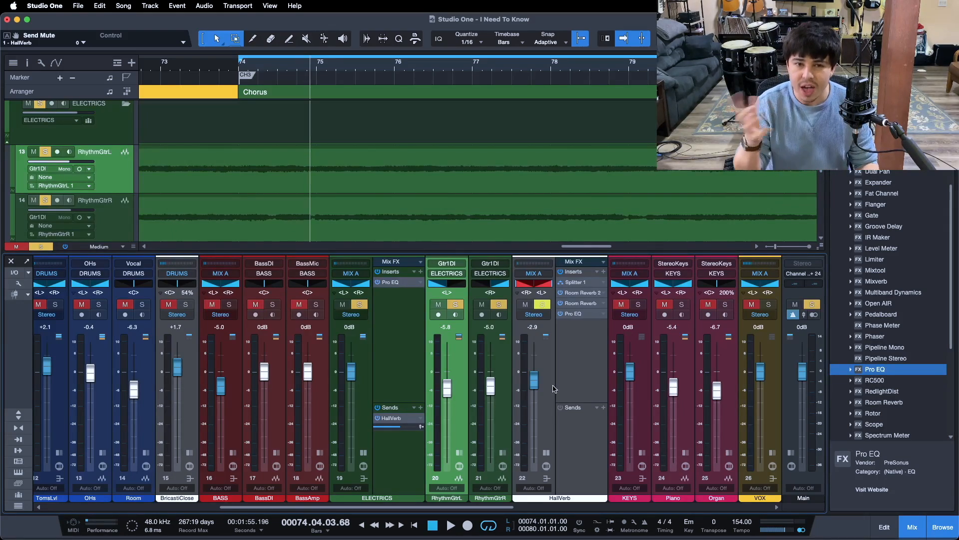
key("space")
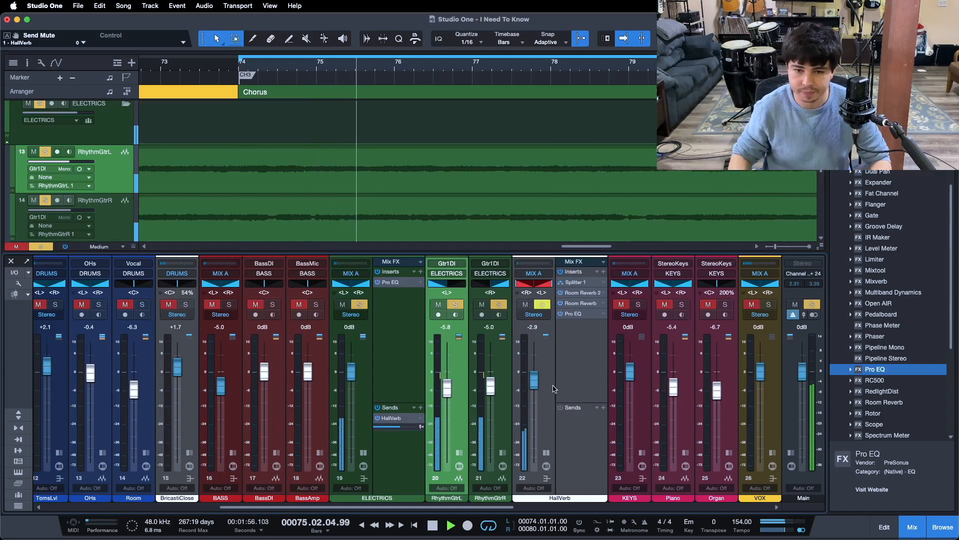
left_click_drag(535, 381, 534, 380)
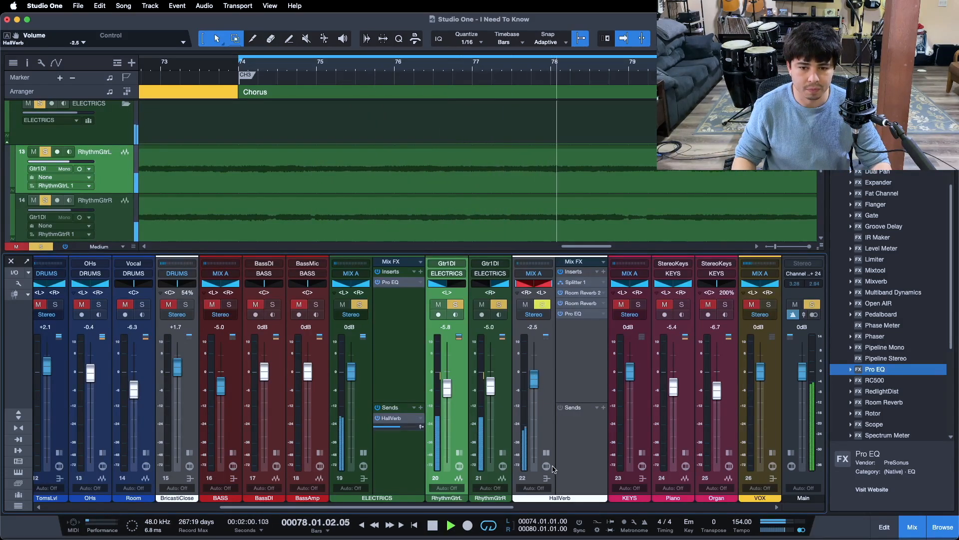
Step: Collapse the HallVerb channel's effects, settle its fader at -2.1 dB with the bass also soloed, and clear the solos
double_click(536, 387)
left_click_drag(537, 387, 533, 364)
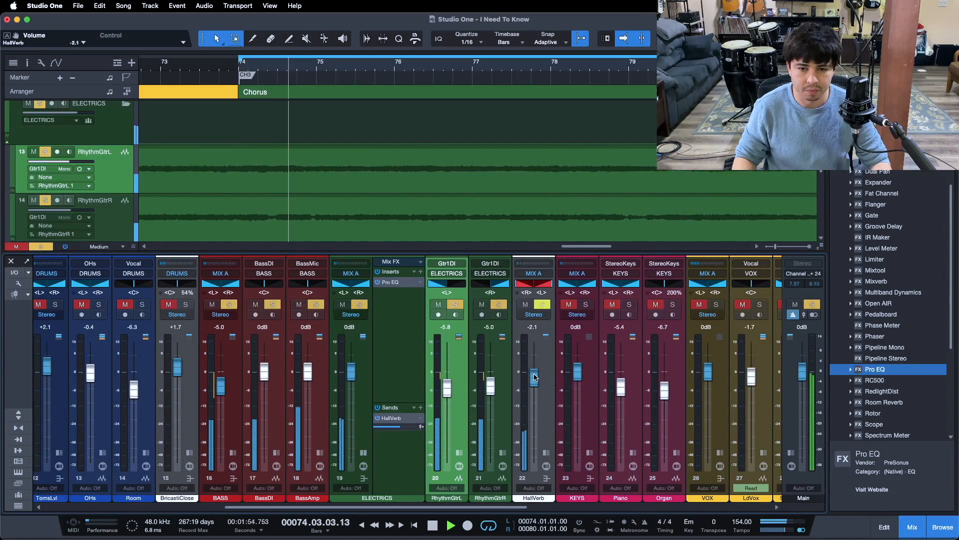
left_click_drag(535, 379, 535, 377)
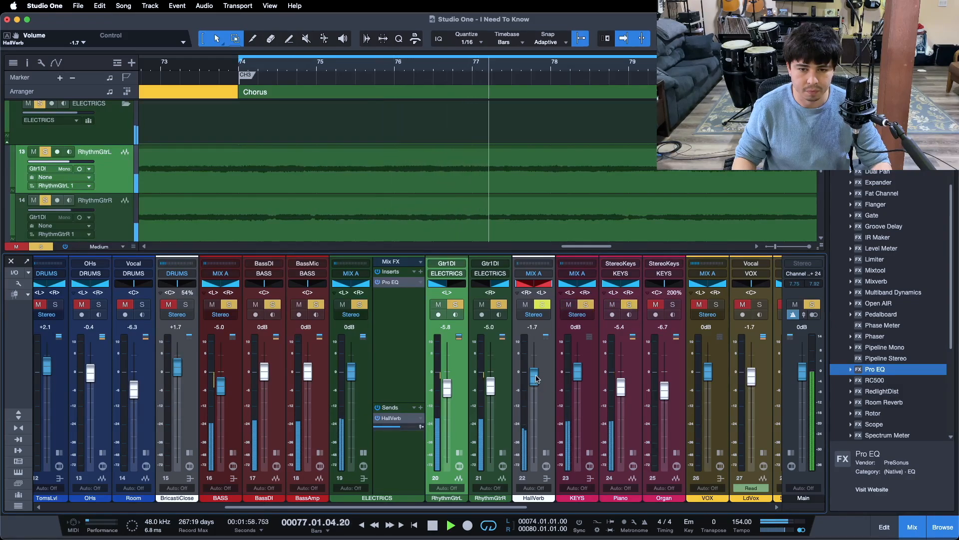
left_click_drag(534, 376, 536, 379)
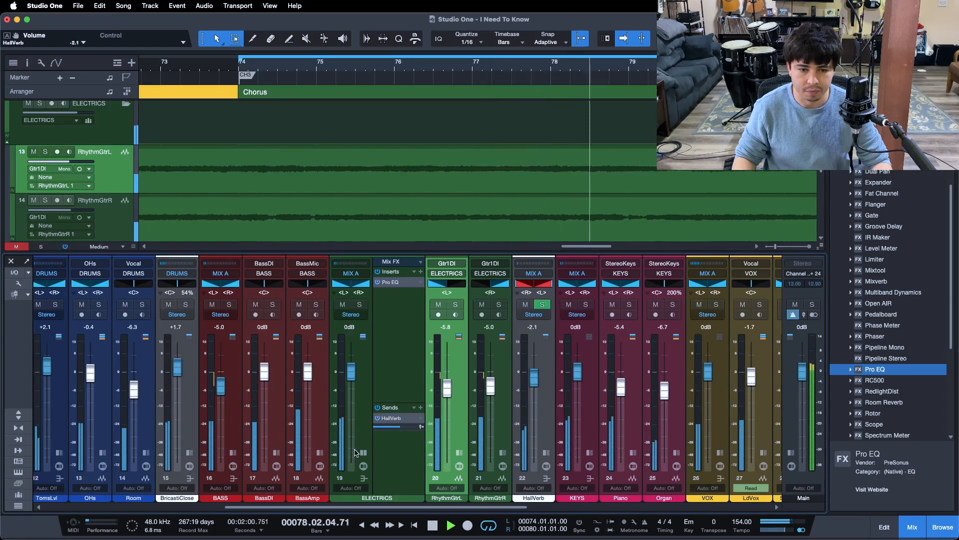
Step: Collapse the ELECTRICS channel's effects, compare the full mix with HallVerb muted and unmuted, and stop playback
scroll(440, 450, "right", 1)
left_click_drag(379, 511, 372, 508)
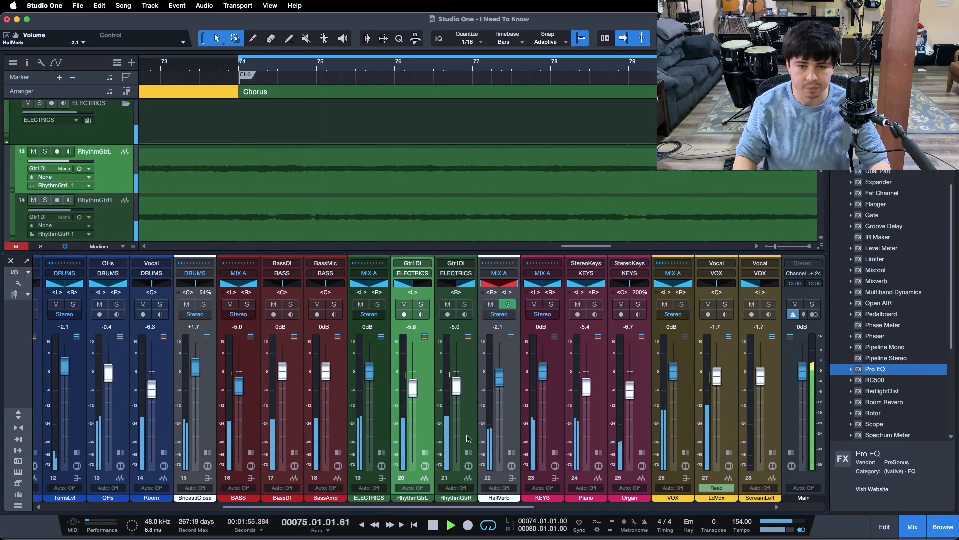
left_click(491, 305)
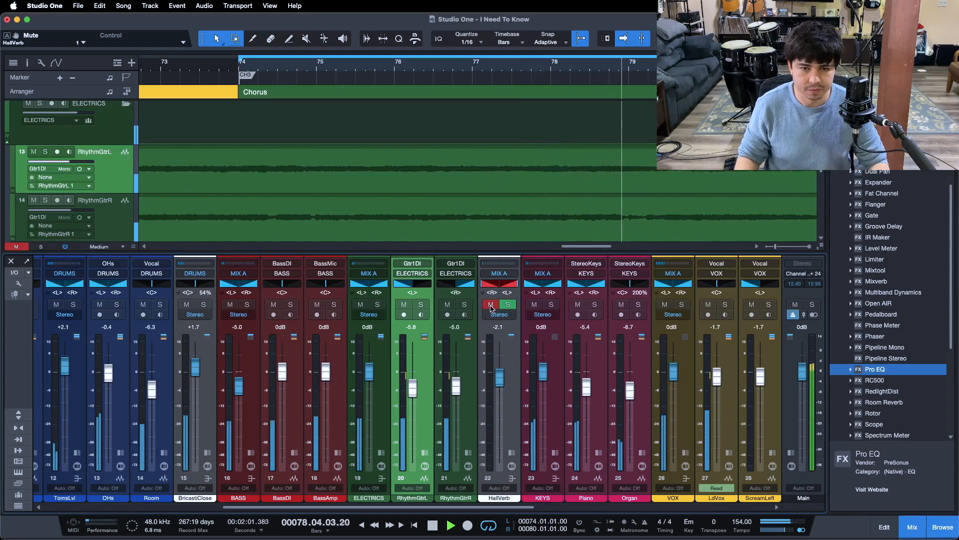
left_click(490, 305)
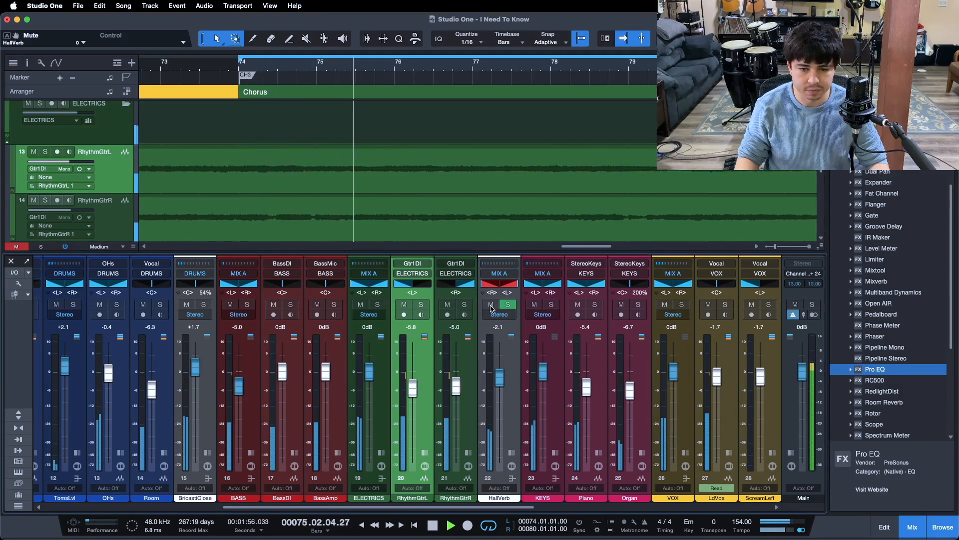
left_click(491, 305)
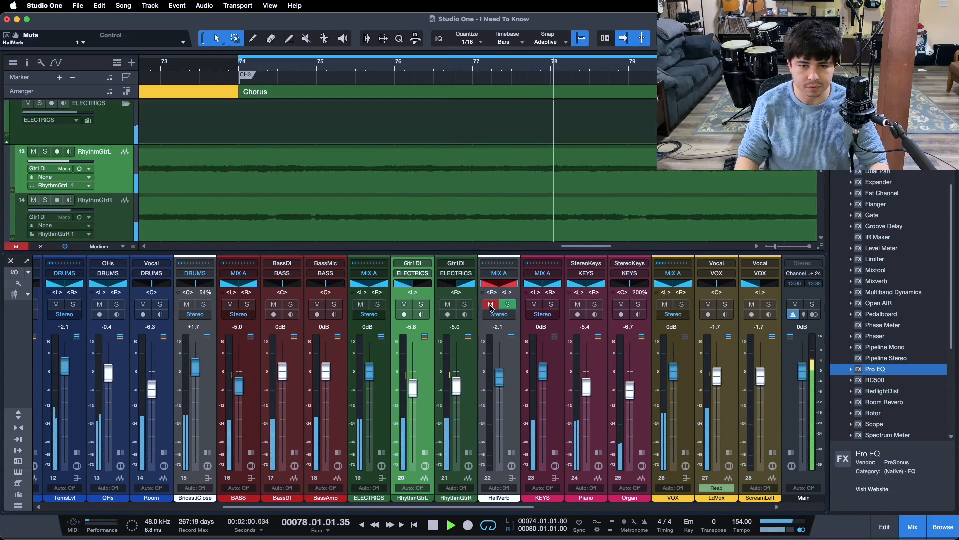
left_click(491, 305)
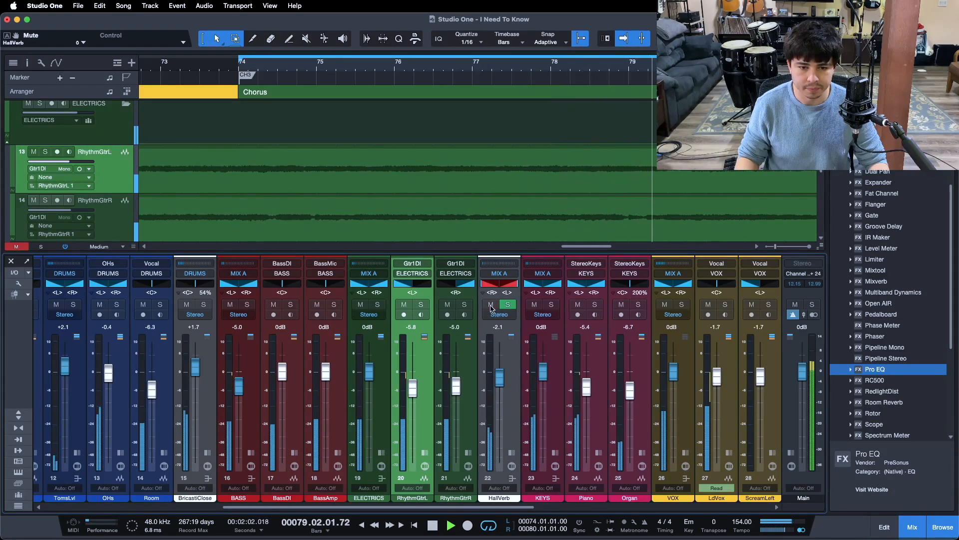
key("space")
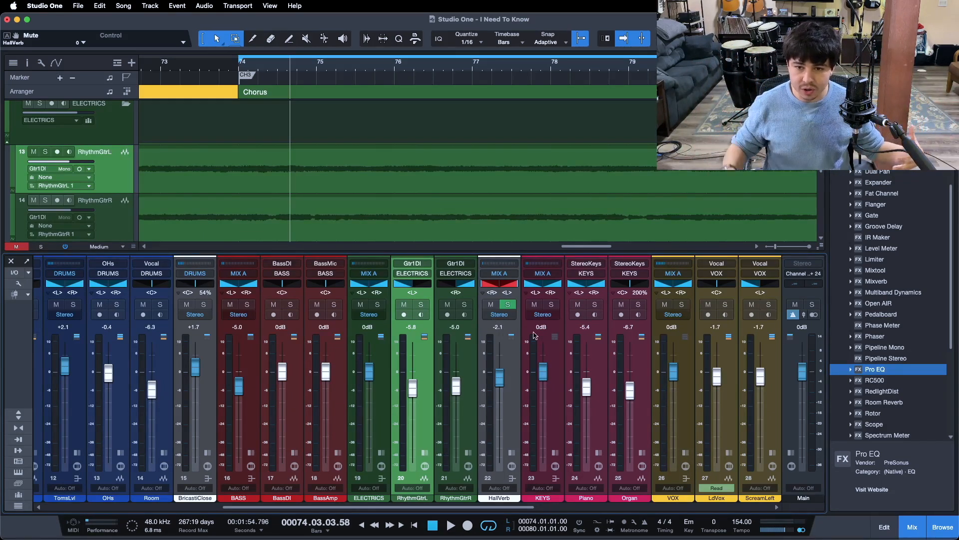
Step: Play the full mix from the loop start and compare it with the HallVerb channel muted and unmuted
left_click(640, 419)
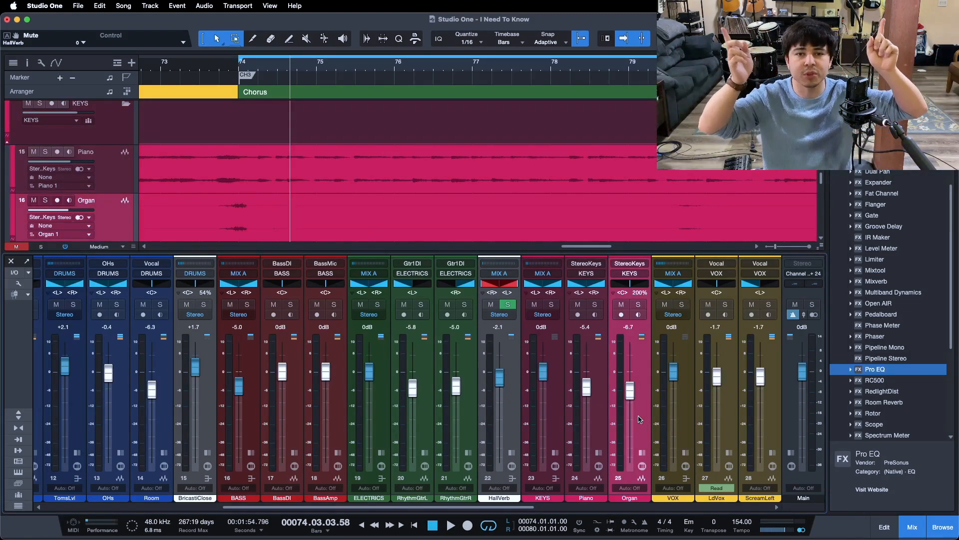
key("KP_1")
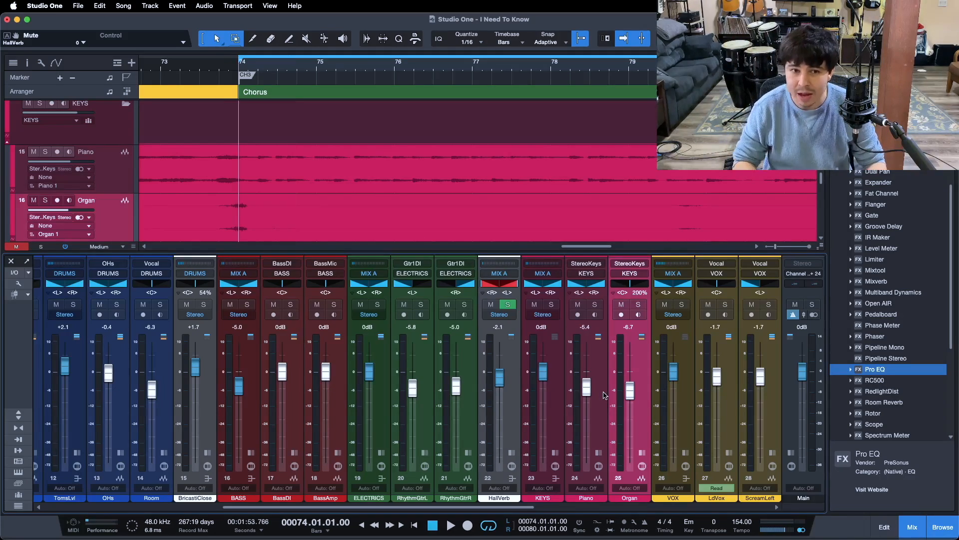
left_click(372, 425)
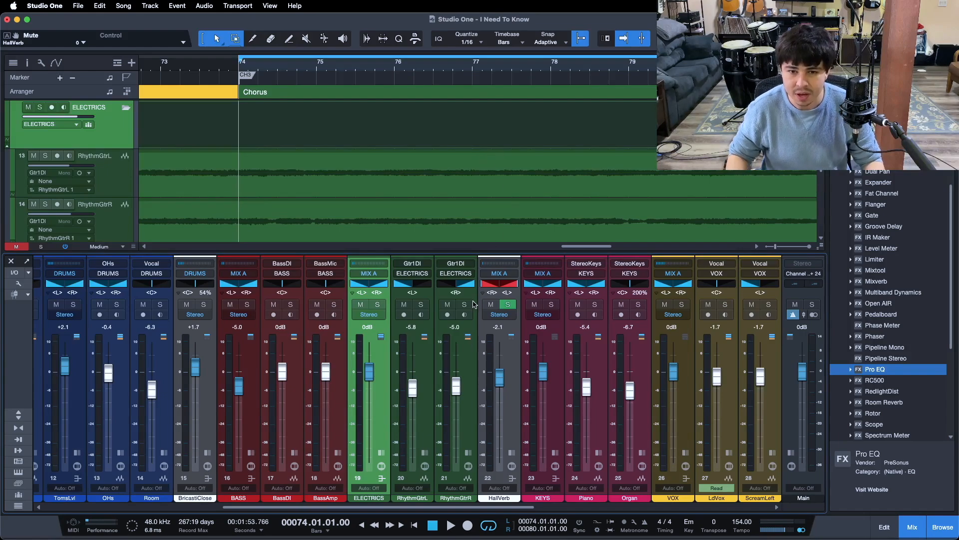
key("space")
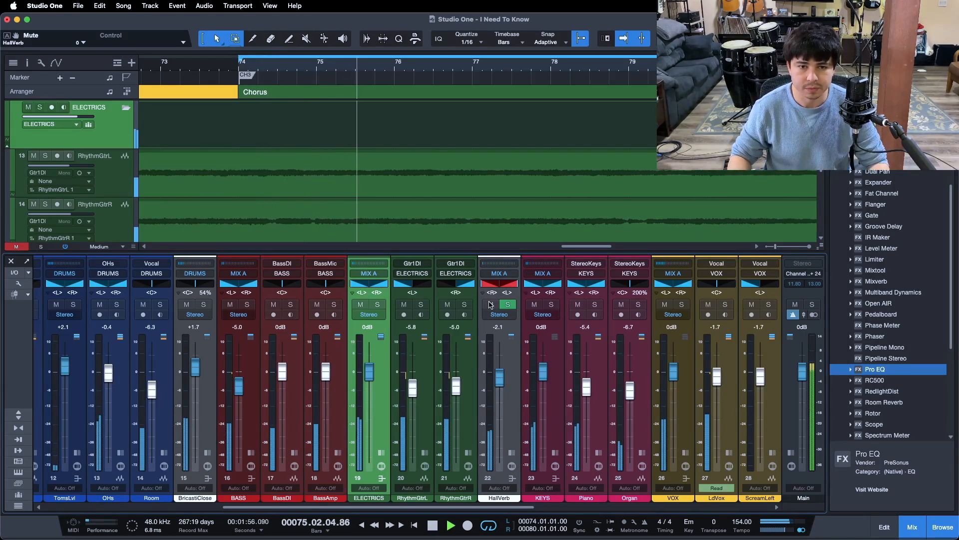
left_click(491, 304)
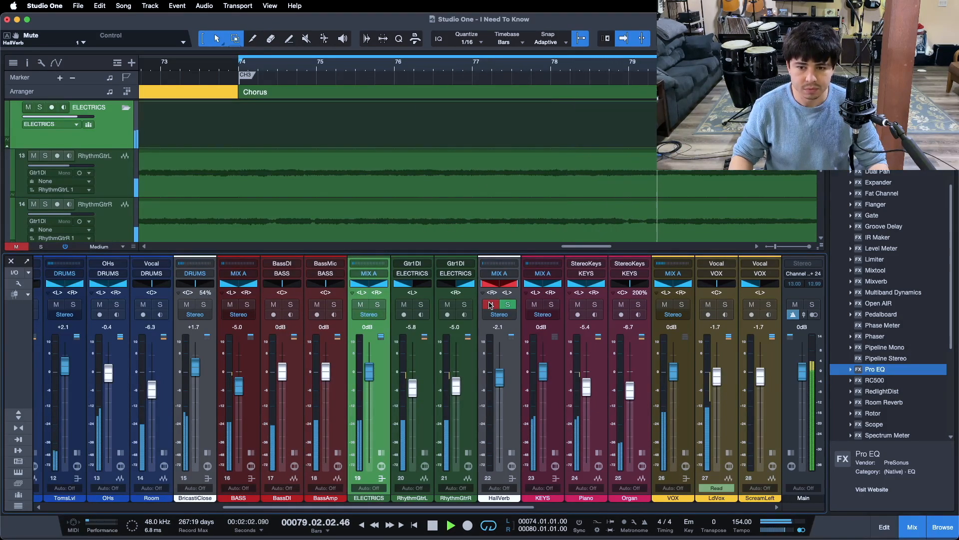
left_click(491, 304)
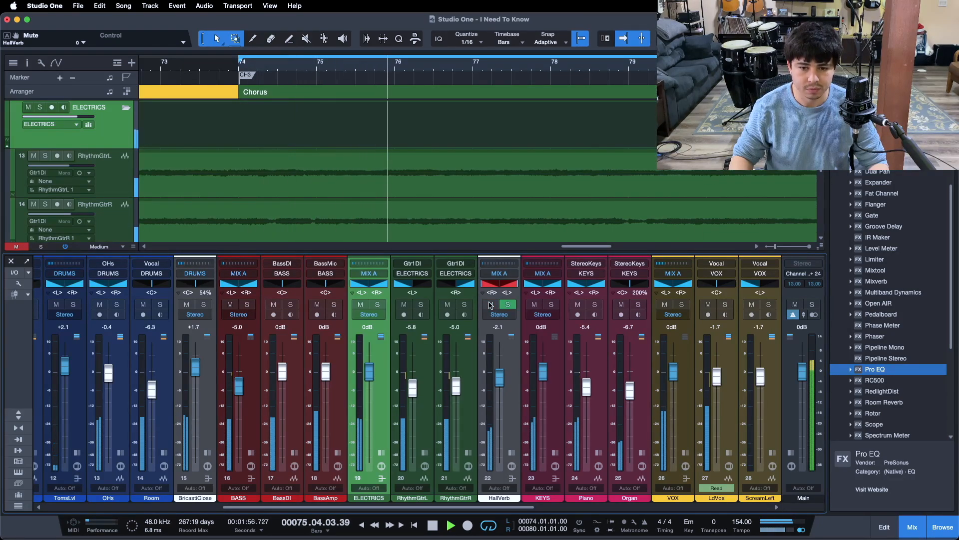
left_click(491, 304)
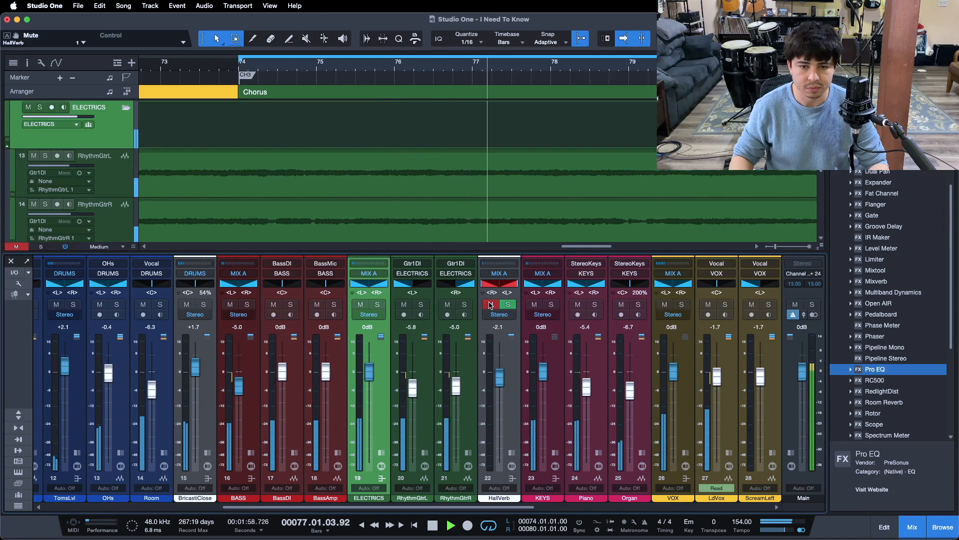
left_click(491, 304)
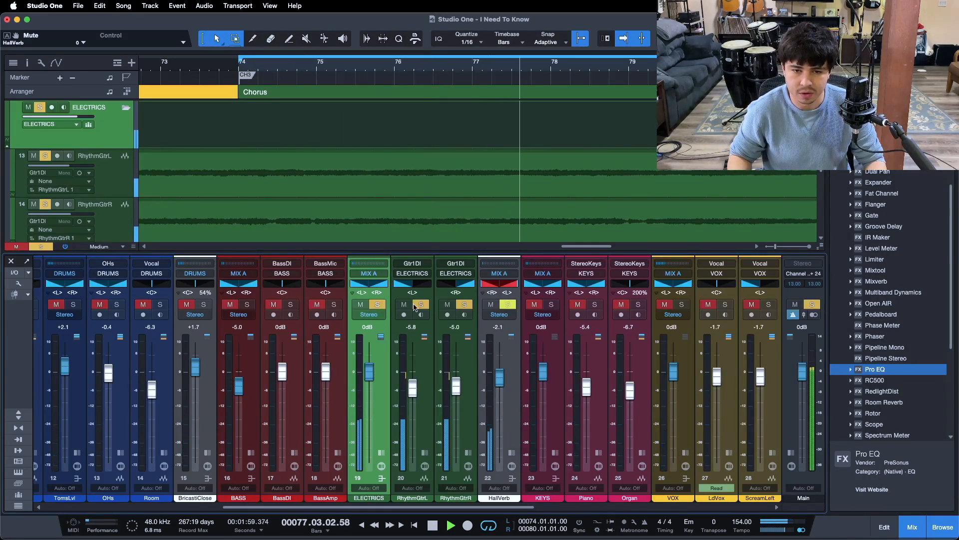
Step: Solo ELECTRICS, expand its effects, compare the guitars with the HallVerb send off and on, and stop playback
left_click(378, 304)
left_click(381, 452)
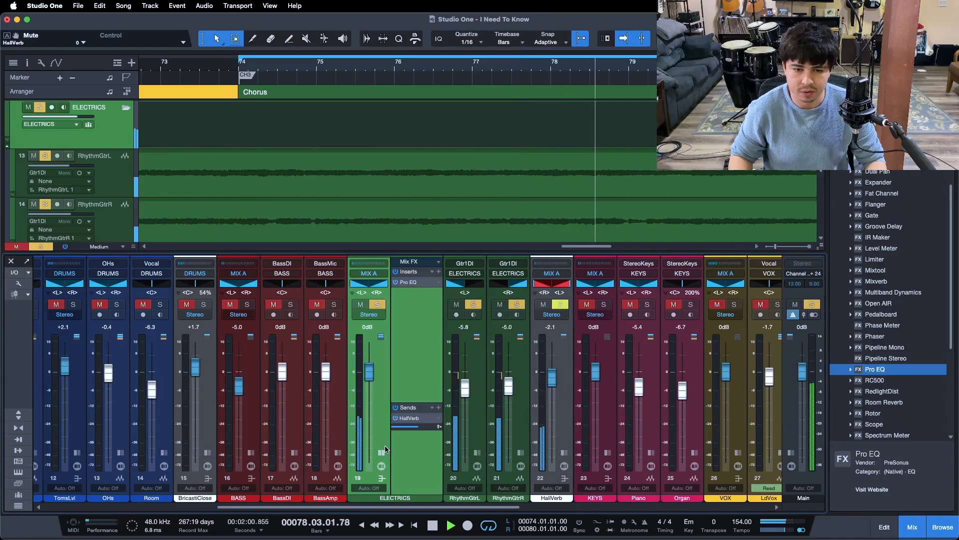
left_click(396, 419)
left_click(396, 419)
key("space")
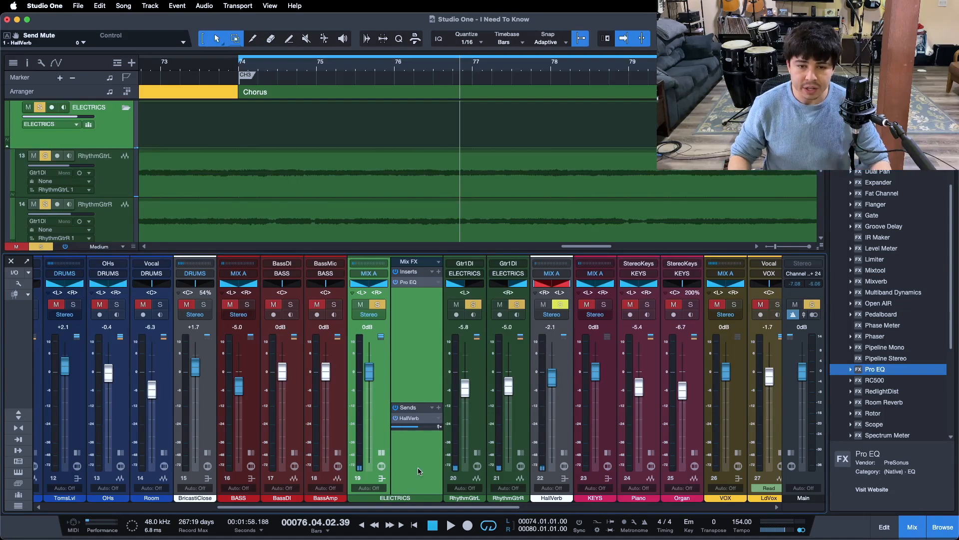
Step: Expand the HallVerb channel's effects and review its Room Reverb 2 settings, splitter routing and Pro EQ
left_click(565, 452)
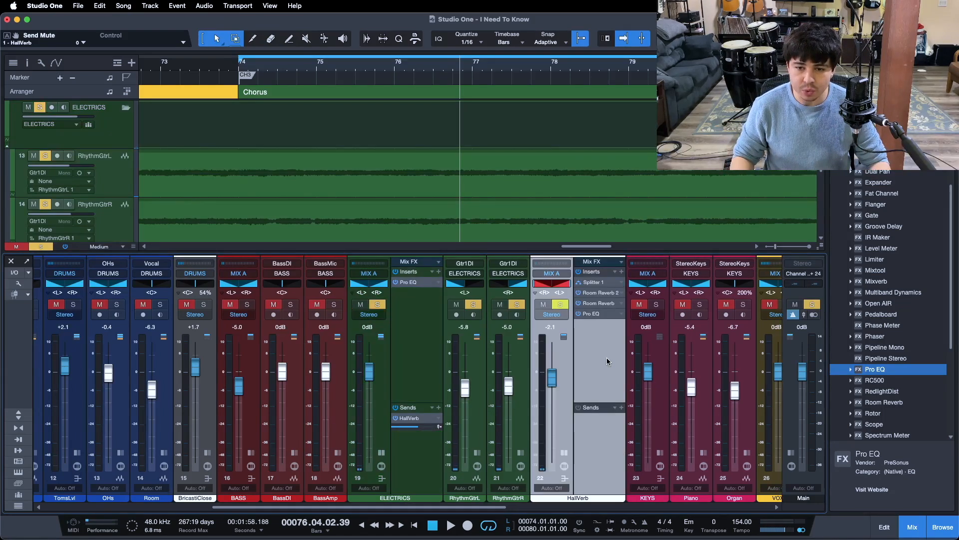
left_click(605, 294)
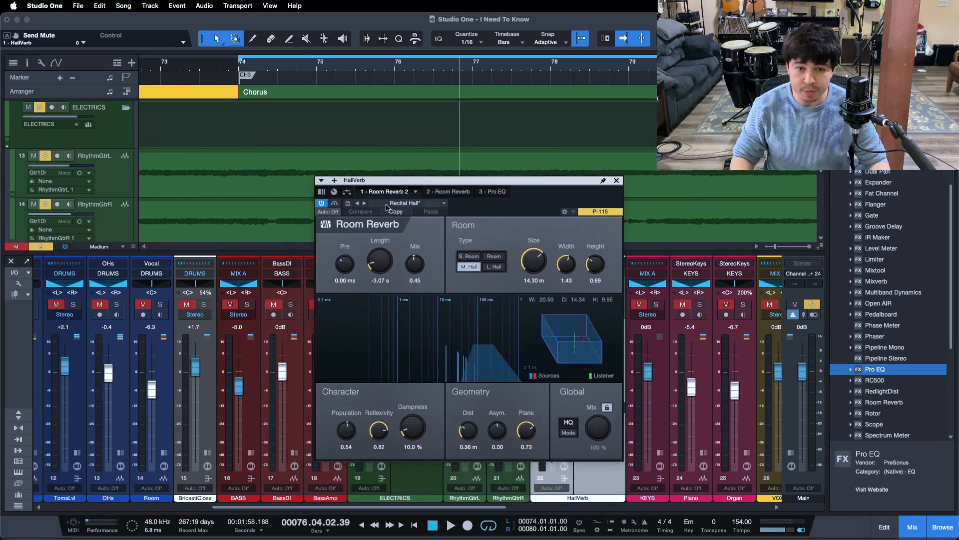
left_click(347, 193)
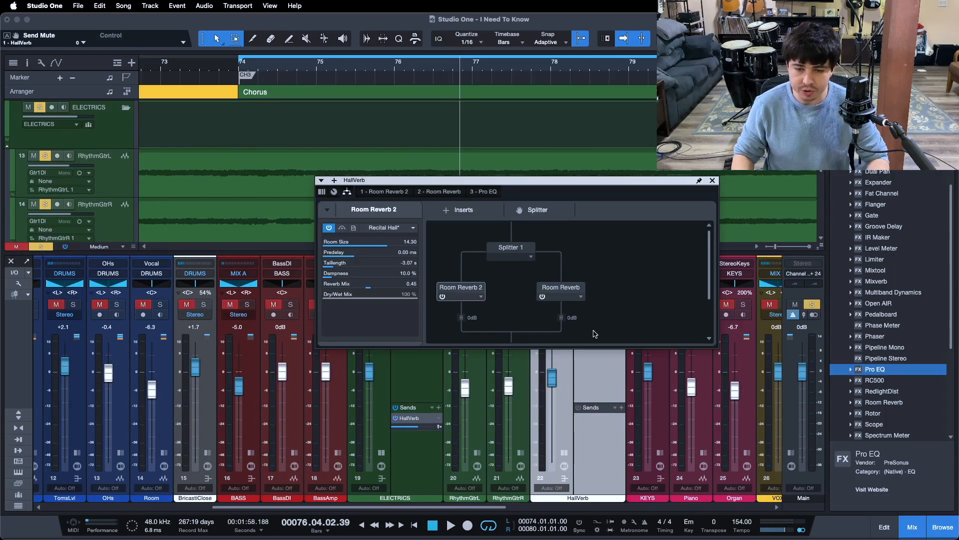
left_click(483, 190)
left_click(718, 180)
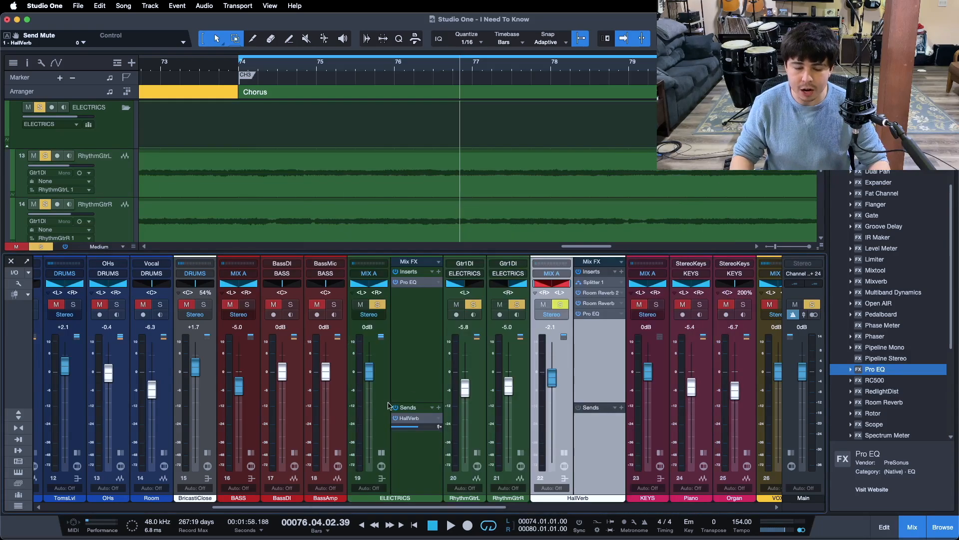
left_click(392, 370)
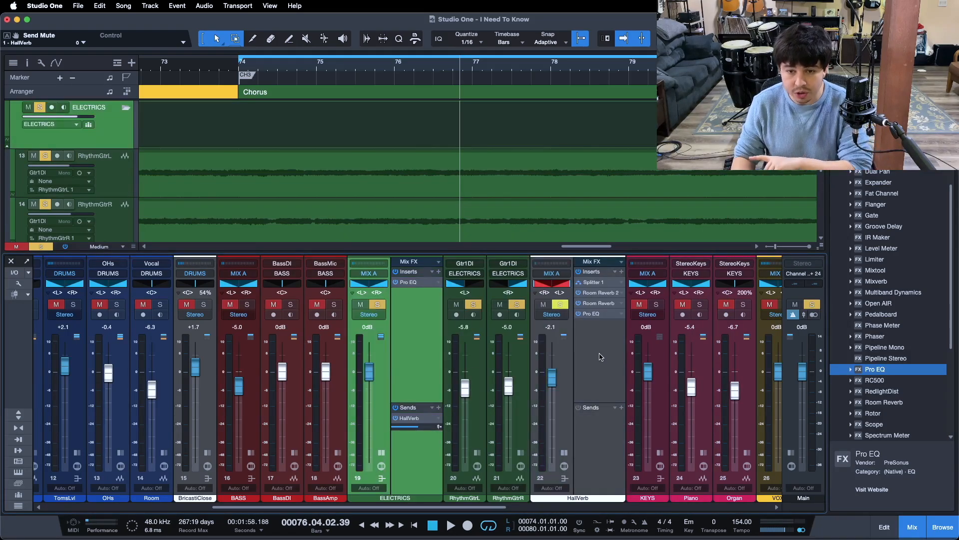
left_click(598, 352)
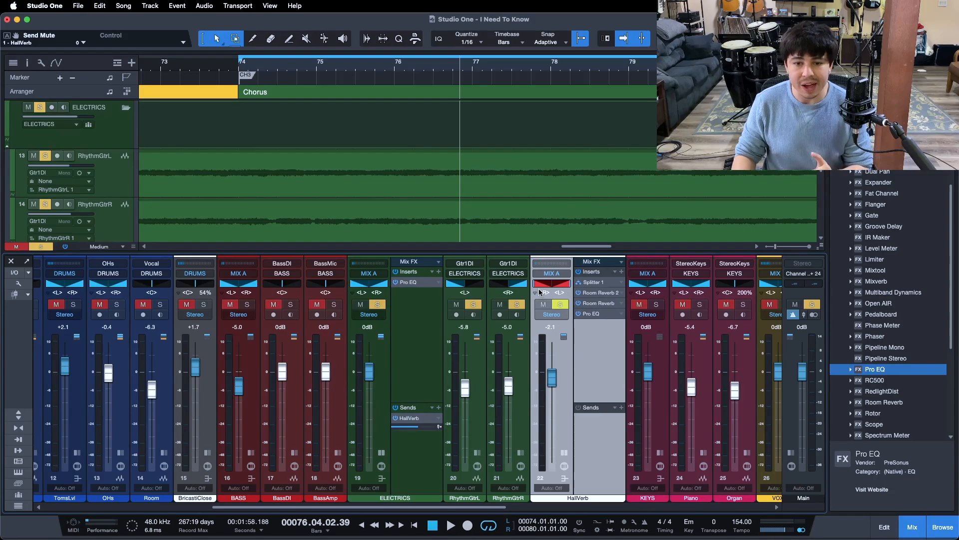